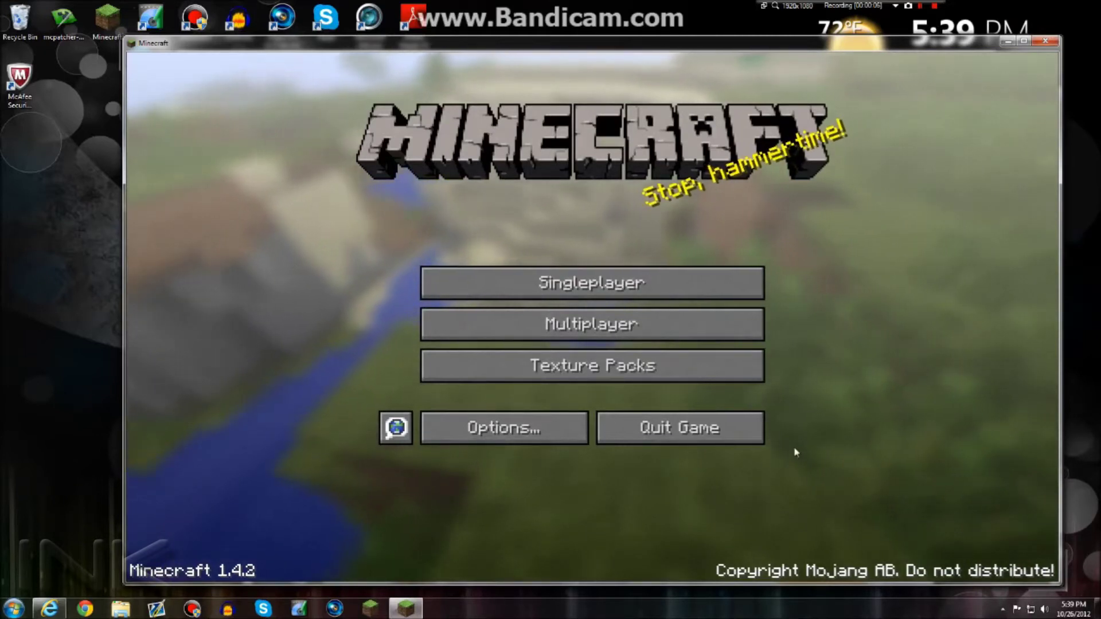
Confirm the Texture Packs list holds only Default, then switch to the Planet Minecraft browser
{"action": "left_click", "coordinate": [593, 366]}
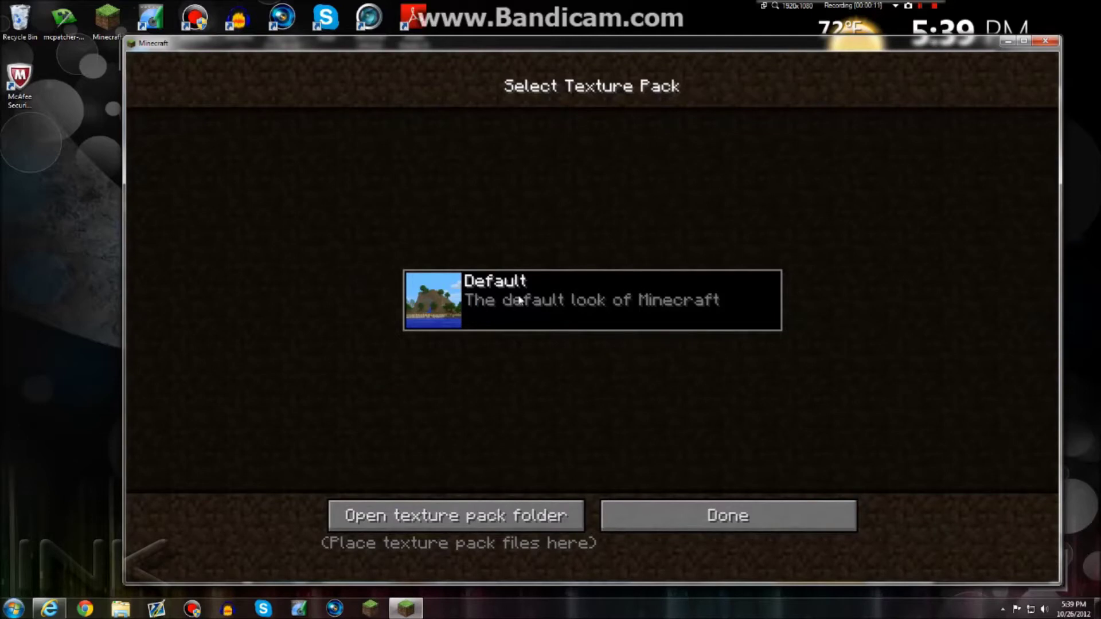
{"action": "left_click", "coordinate": [700, 508]}
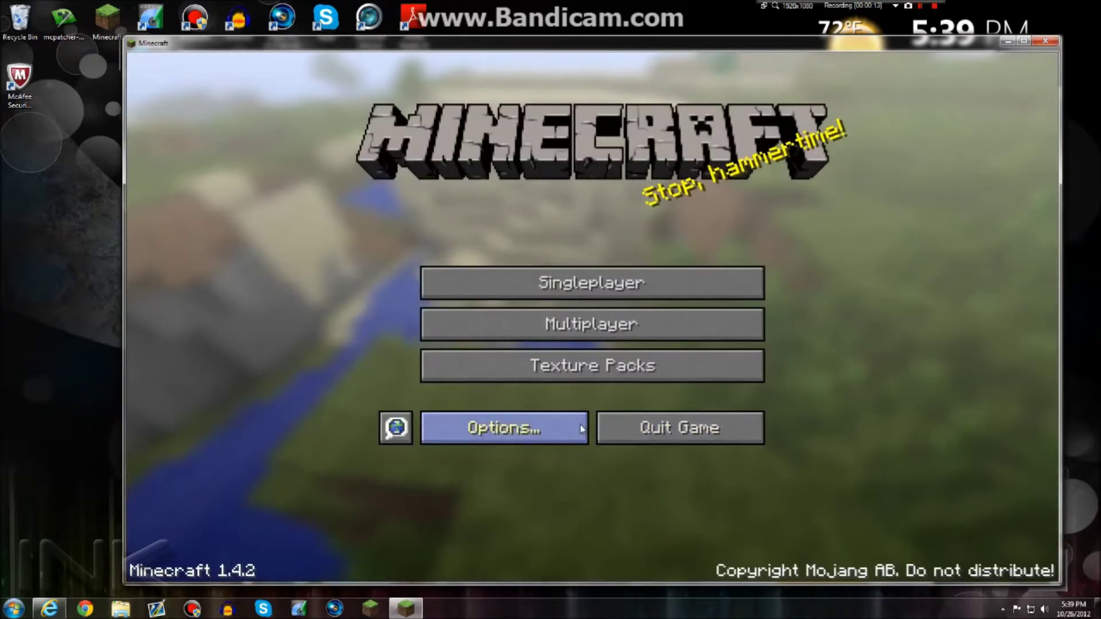
{"action": "left_click", "coordinate": [50, 609]}
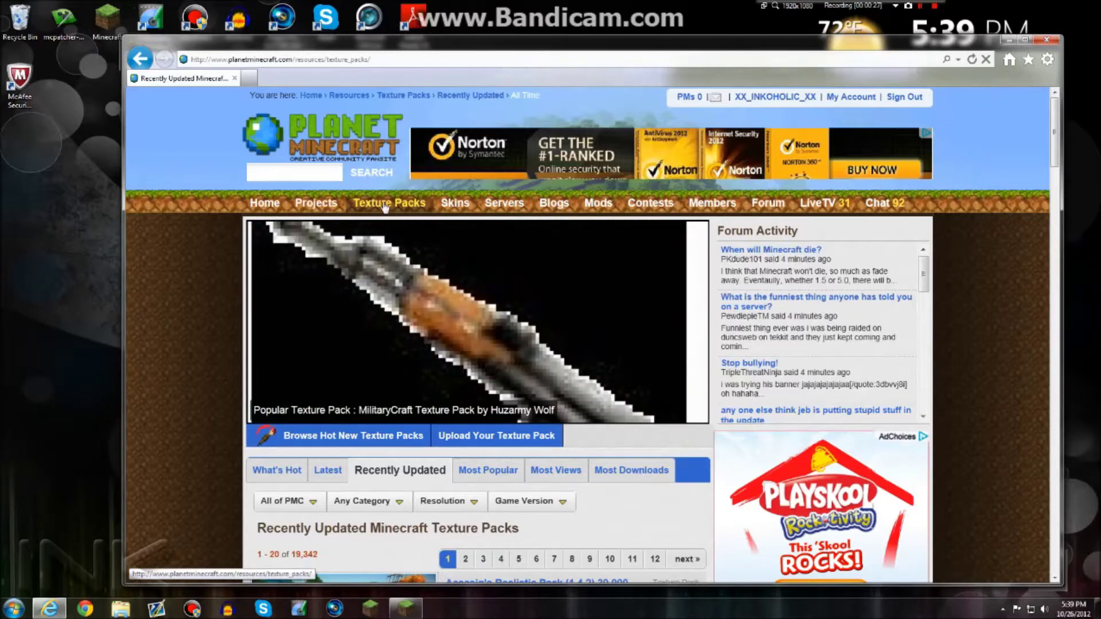
Search texture packs for 'misa' and open Misa's Realistic Texture Pack (version 4.3.1)
{"action": "left_click", "coordinate": [389, 203]}
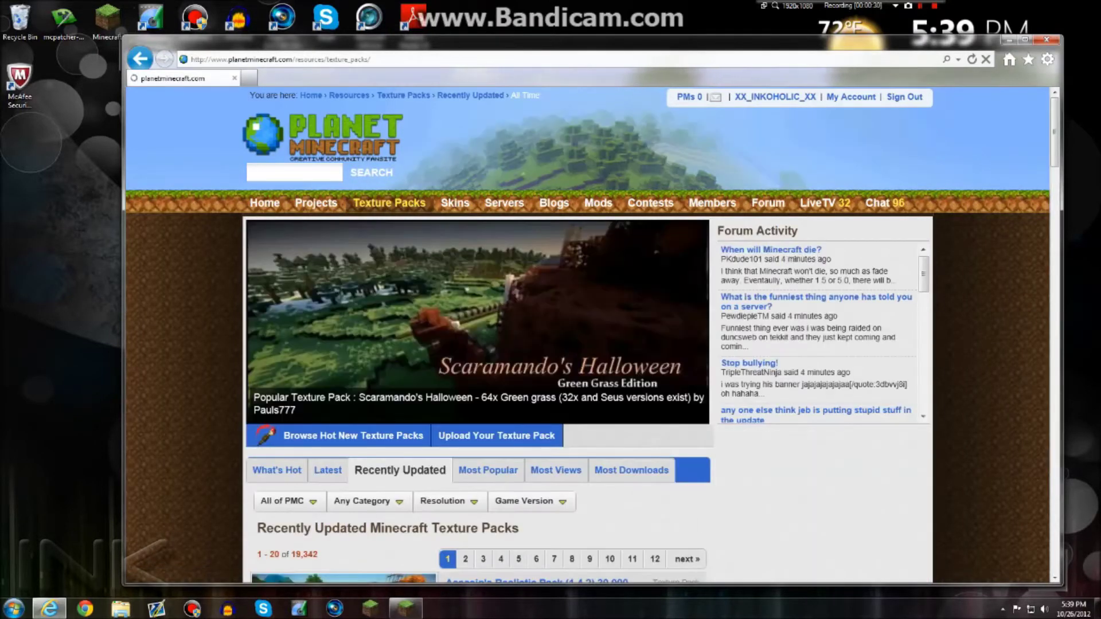
{"action": "type", "text": "misa"}
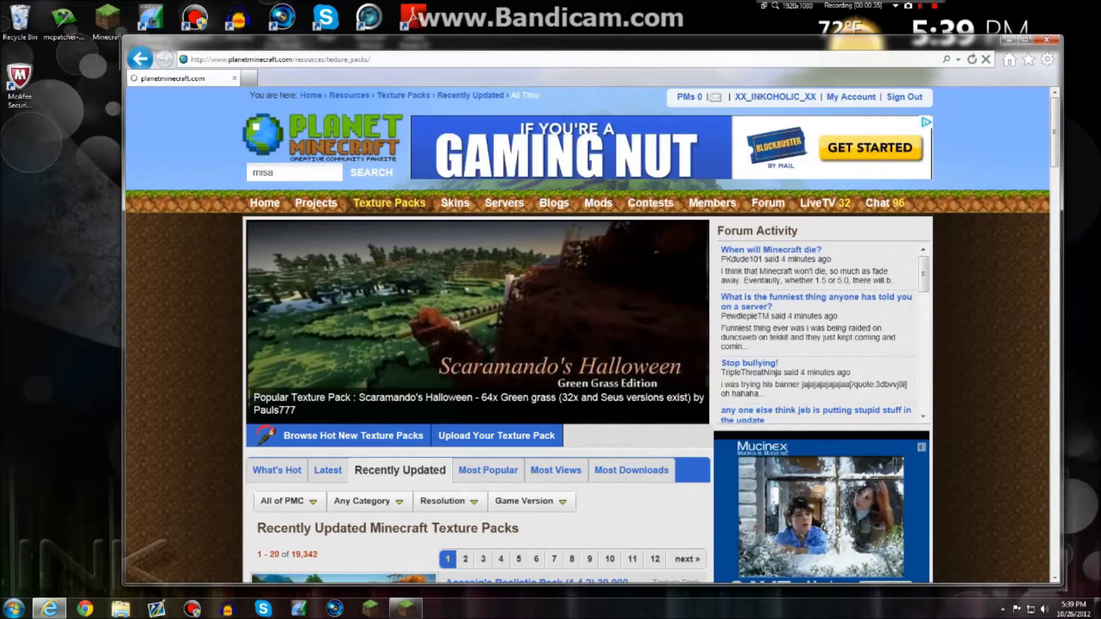
{"action": "key", "text": "Return"}
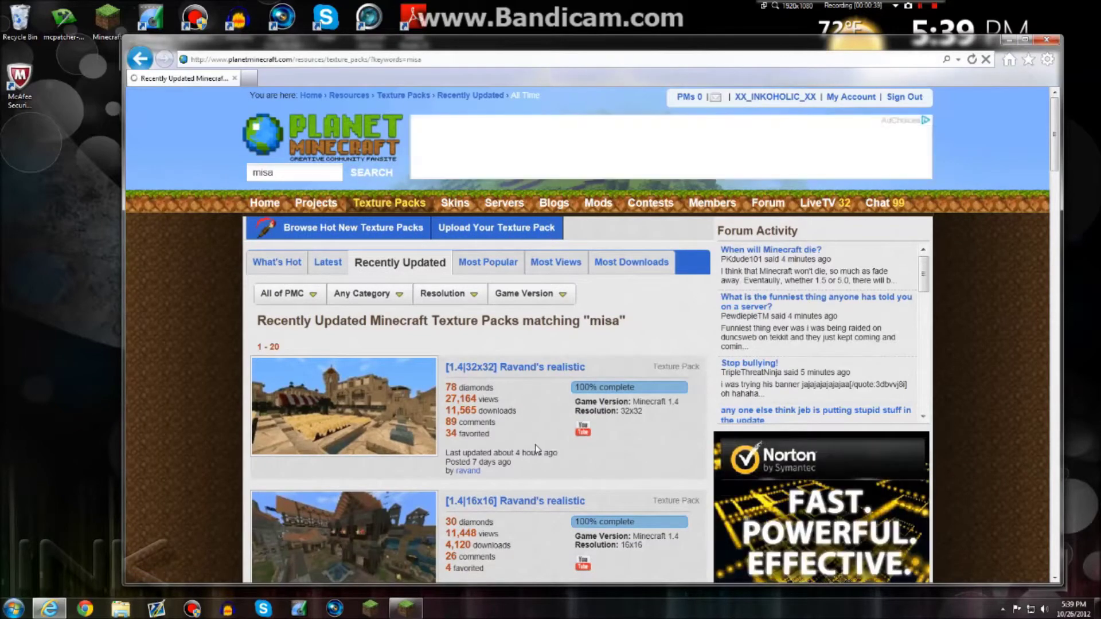
{"action": "scroll", "coordinate": [535, 447], "scroll_direction": "down", "scroll_amount": 2}
{"action": "scroll", "coordinate": [535, 447], "scroll_direction": "down", "scroll_amount": 3}
{"action": "scroll", "coordinate": [535, 447], "scroll_direction": "down", "scroll_amount": 2}
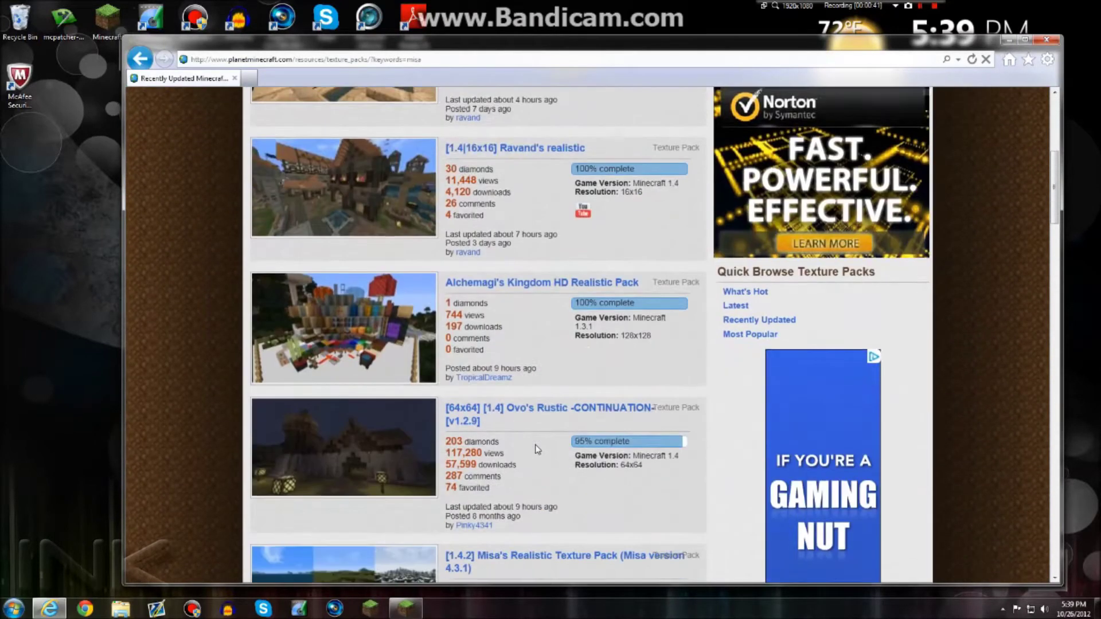
{"action": "scroll", "coordinate": [536, 448], "scroll_direction": "down", "scroll_amount": 2}
{"action": "scroll", "coordinate": [536, 447], "scroll_direction": "down", "scroll_amount": 2}
{"action": "scroll", "coordinate": [535, 447], "scroll_direction": "down", "scroll_amount": 2}
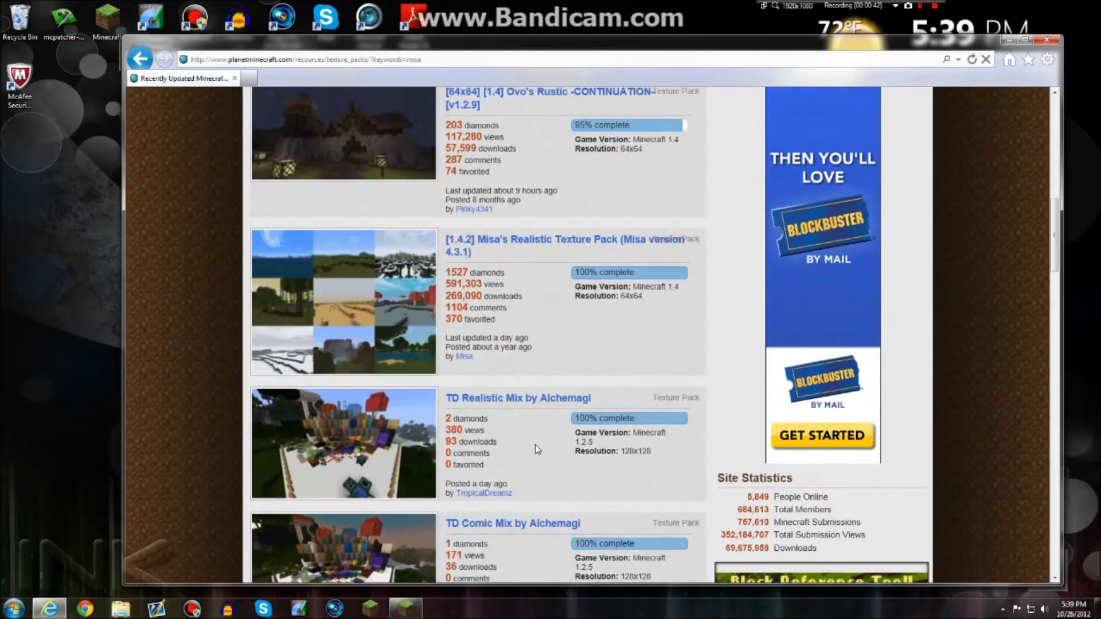
{"action": "left_click", "coordinate": [493, 246]}
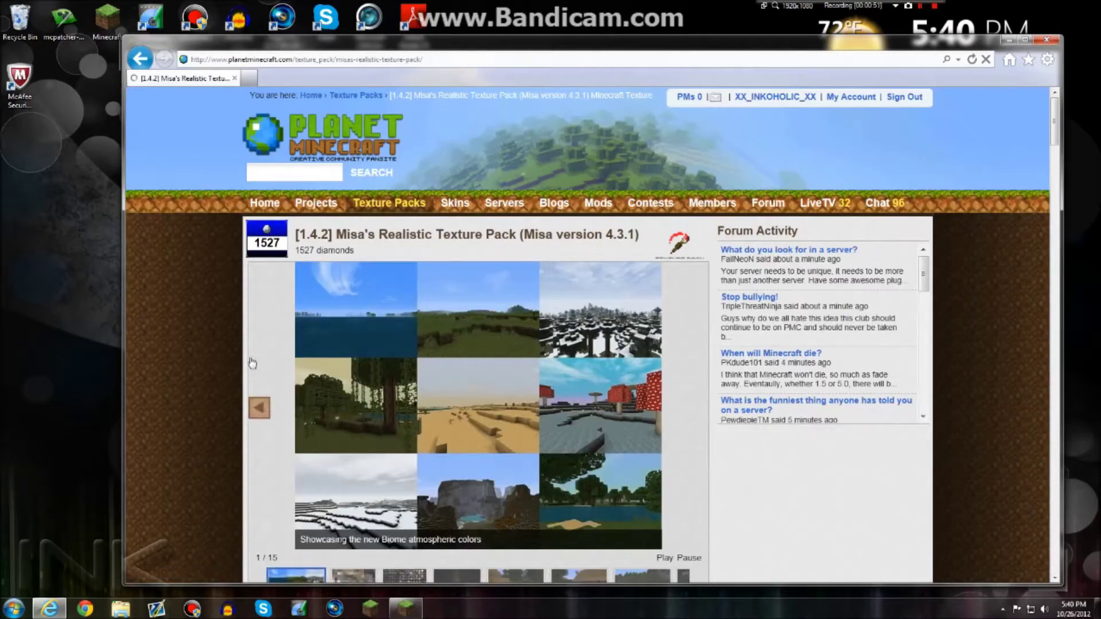
{"action": "scroll", "coordinate": [197, 379], "scroll_direction": "down", "scroll_amount": 1}
{"action": "scroll", "coordinate": [196, 379], "scroll_direction": "down", "scroll_amount": 2}
{"action": "scroll", "coordinate": [196, 379], "scroll_direction": "down", "scroll_amount": 1}
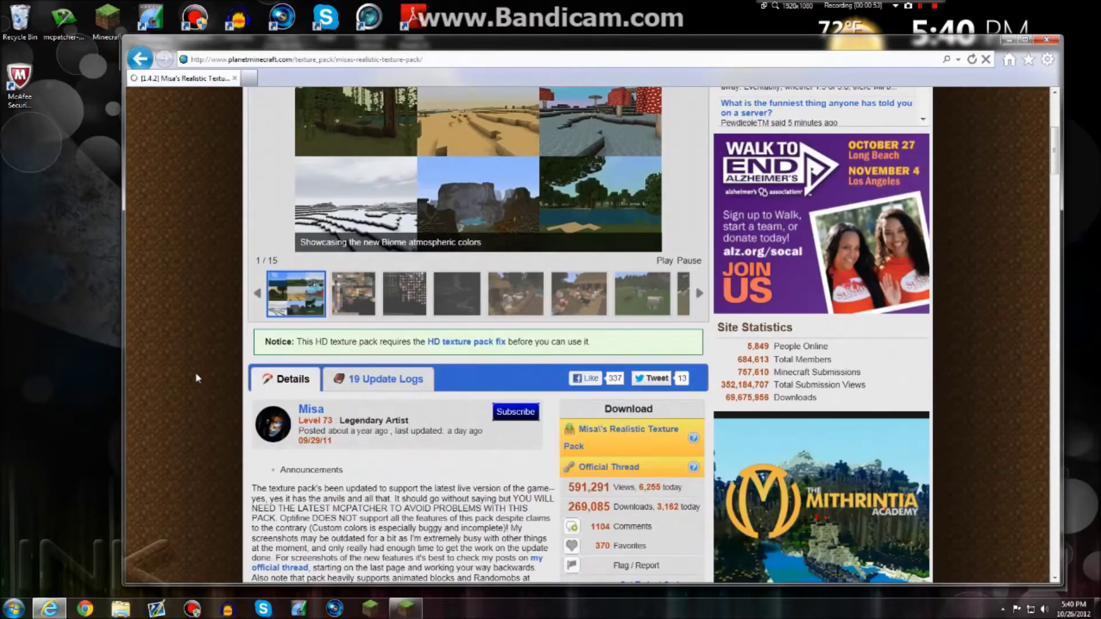
{"action": "scroll", "coordinate": [197, 379], "scroll_direction": "down", "scroll_amount": 1}
{"action": "scroll", "coordinate": [196, 378], "scroll_direction": "down", "scroll_amount": 1}
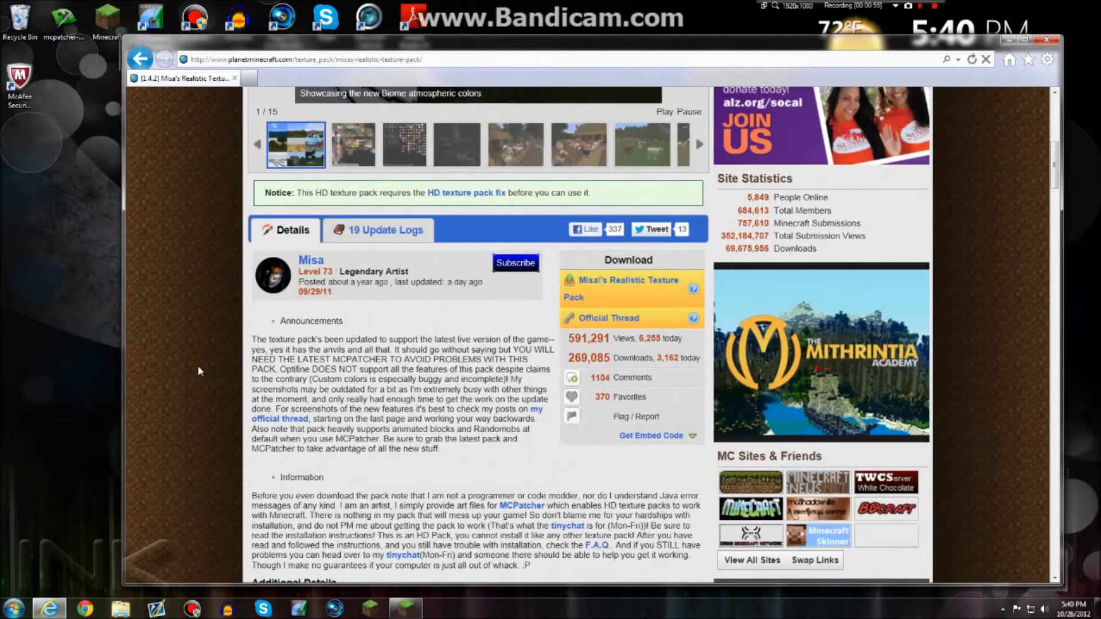
Follow the Misa's Realistic Texture Pack download link through to the adf.ly page
{"action": "left_click", "coordinate": [615, 286]}
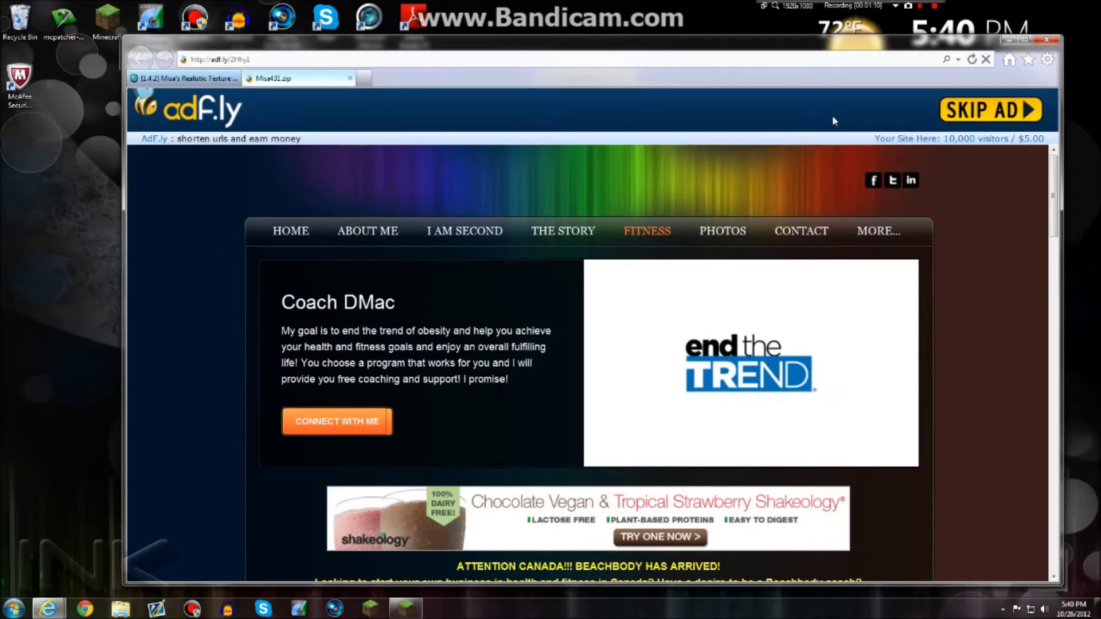
Skip the adf.ly ad and start the Misa431.zip download from MediaFire
{"action": "left_click", "coordinate": [972, 109]}
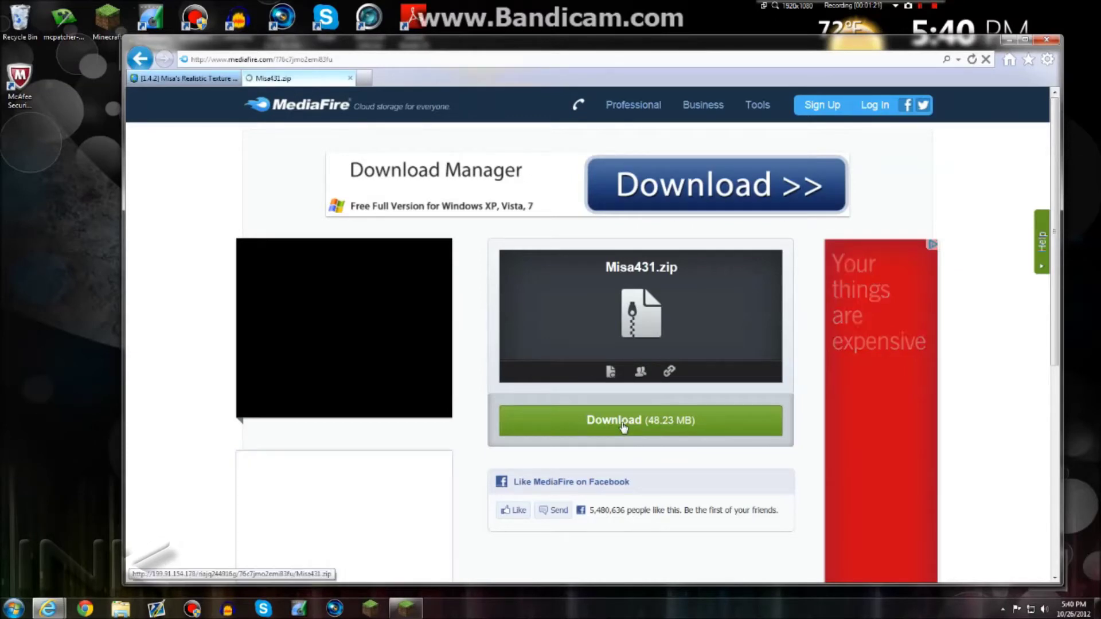
{"action": "left_click", "coordinate": [624, 423]}
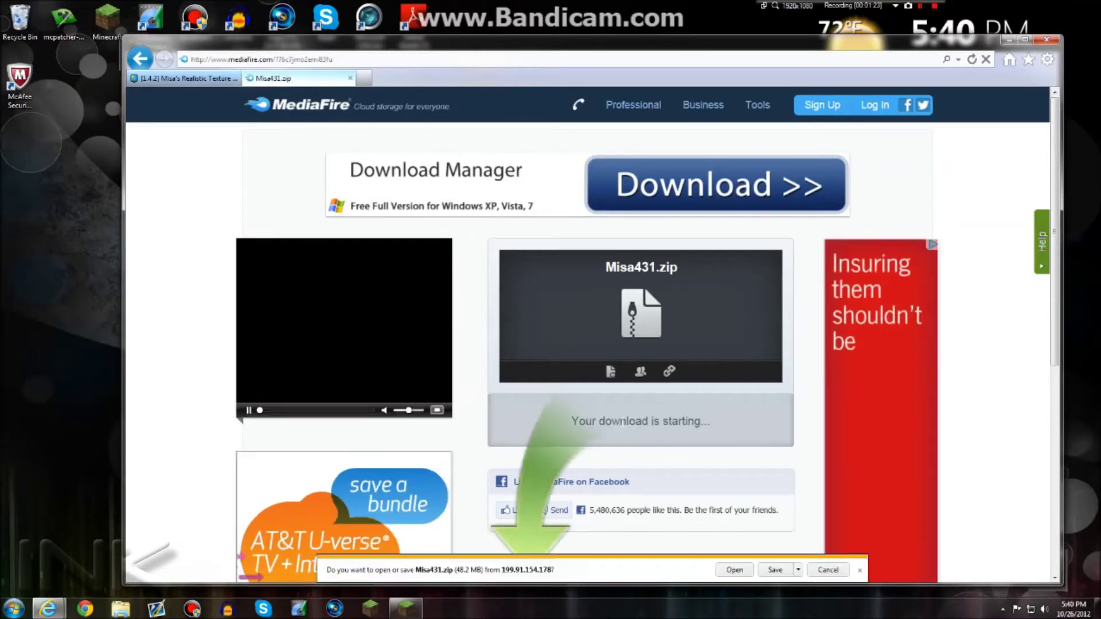
Save the 48.2 MB Misa431.zip to the Desktop, then dismiss the notice and close the tab
{"action": "left_click", "coordinate": [799, 573]}
{"action": "left_click", "coordinate": [826, 551]}
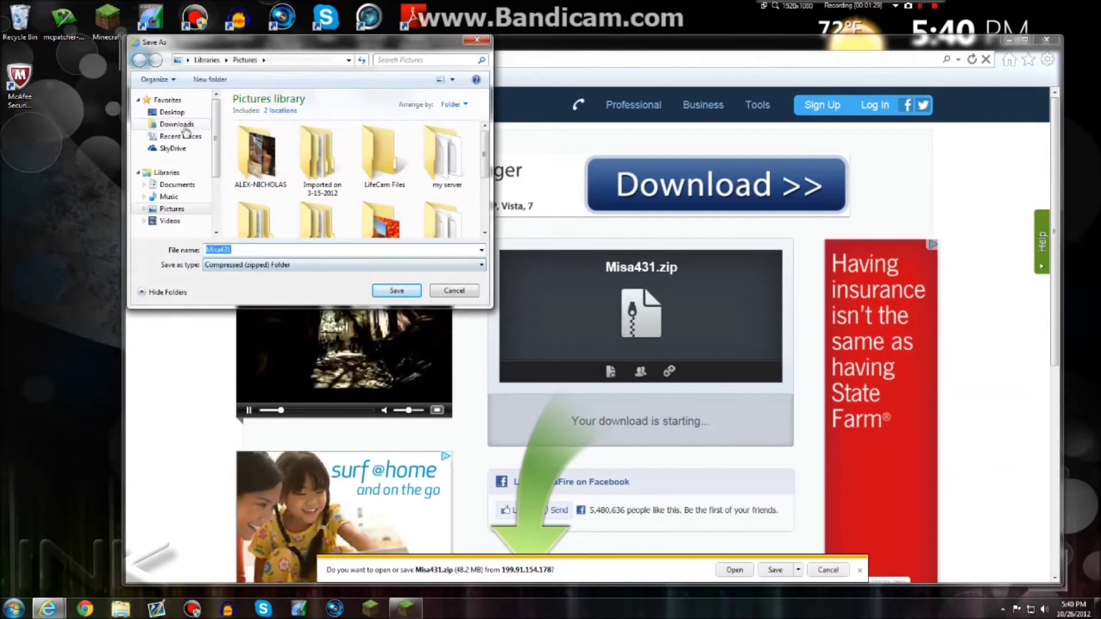
{"action": "left_click", "coordinate": [172, 113]}
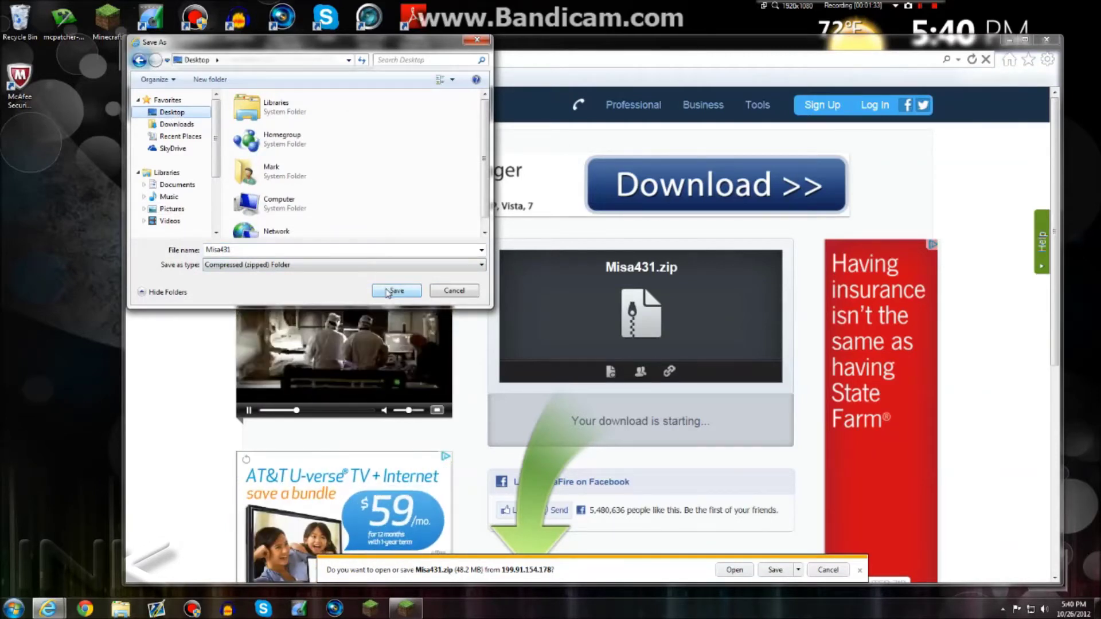
{"action": "left_click", "coordinate": [392, 291]}
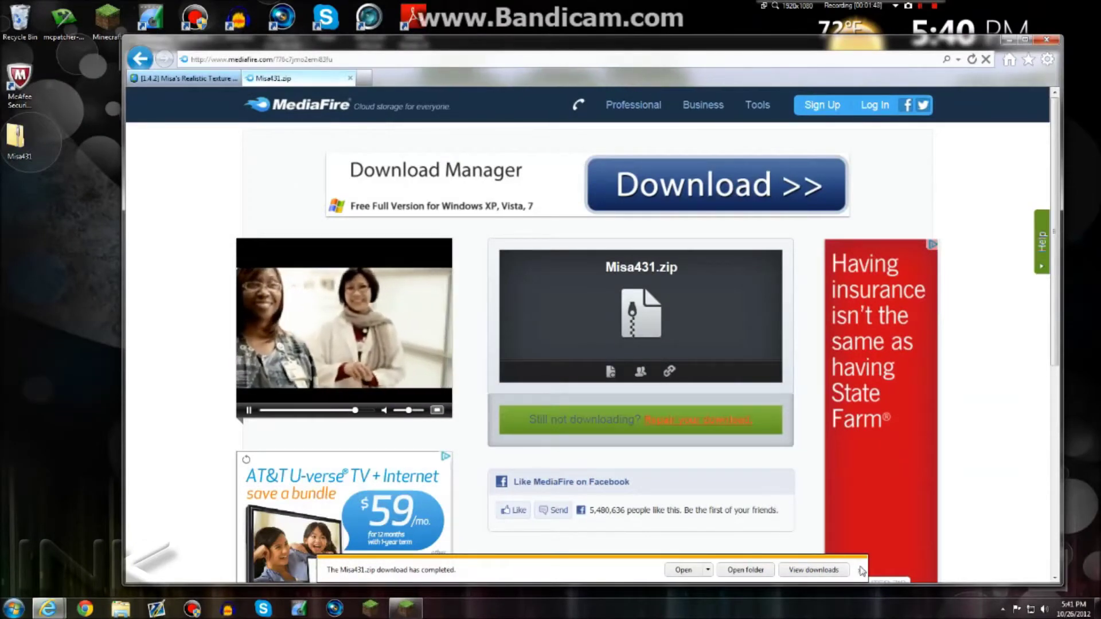
{"action": "left_click", "coordinate": [863, 571]}
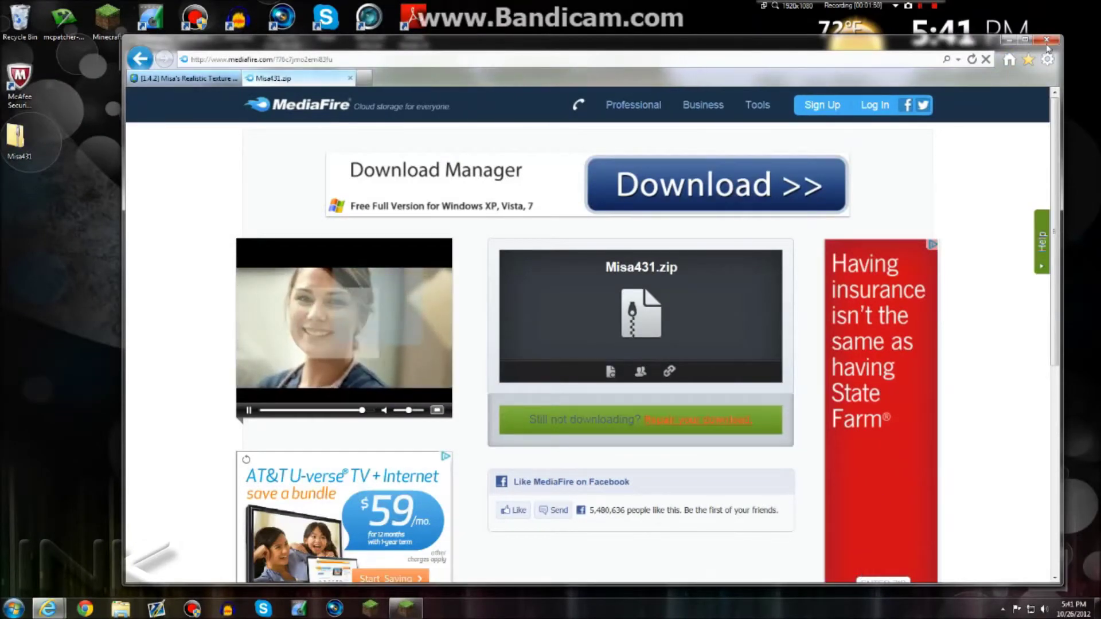
{"action": "left_click", "coordinate": [352, 80]}
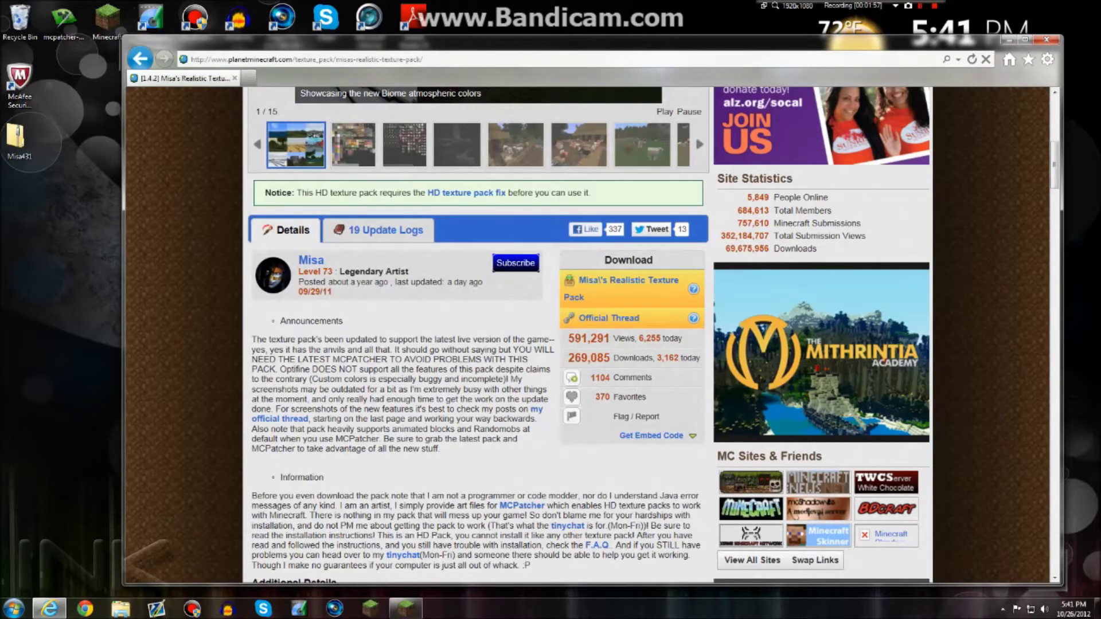
{"action": "scroll", "coordinate": [444, 411], "scroll_direction": "down", "scroll_amount": 1}
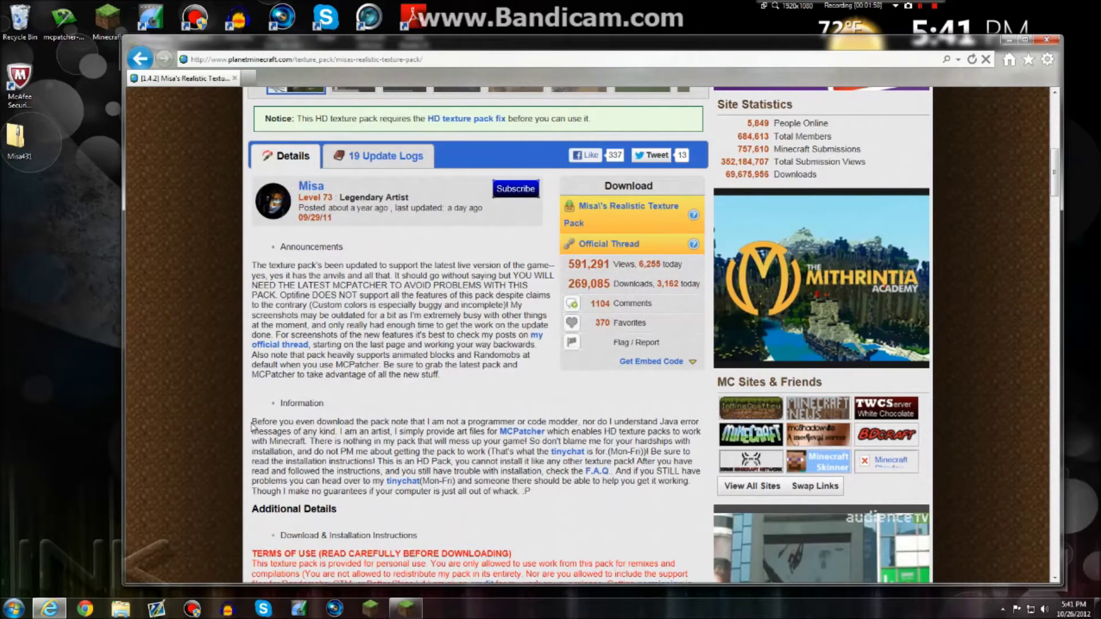
{"action": "left_click_drag", "start_coordinate": [298, 185], "coordinate": [413, 429]}
{"action": "left_click", "coordinate": [488, 411]}
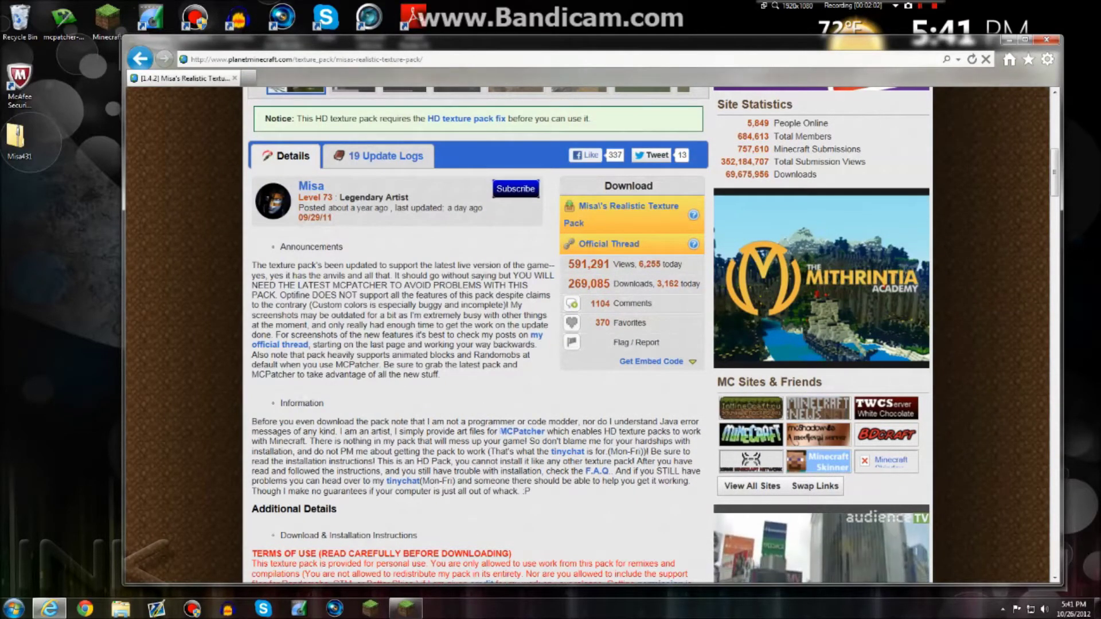
{"action": "left_click_drag", "start_coordinate": [500, 431], "coordinate": [545, 435]}
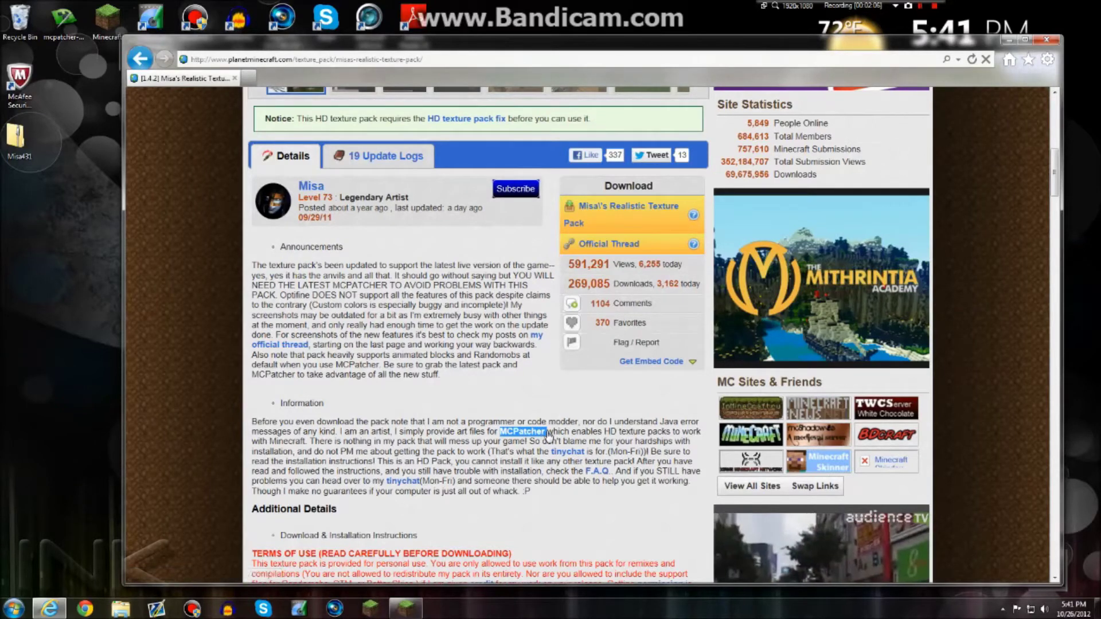
{"action": "left_click", "coordinate": [691, 379]}
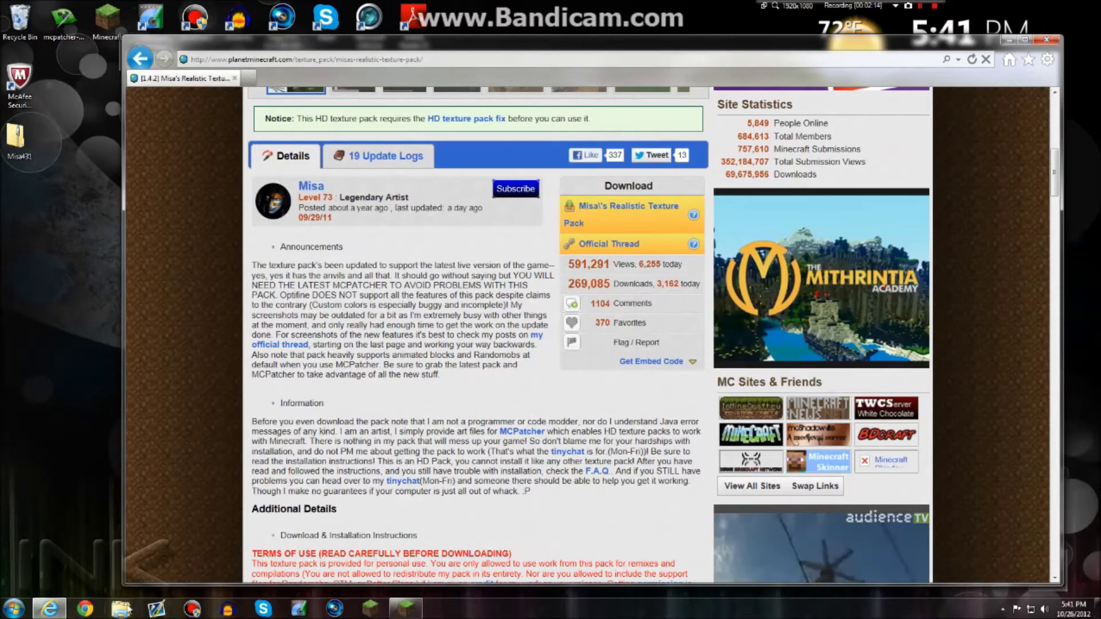
{"action": "left_click", "coordinate": [13, 609]}
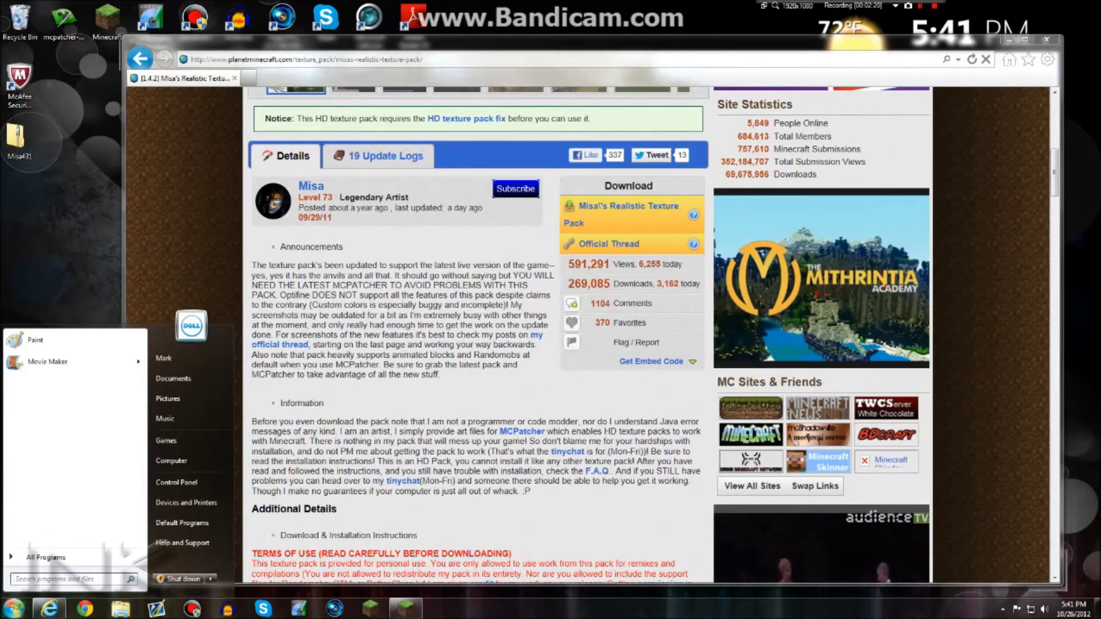
{"action": "type", "text": "%"}
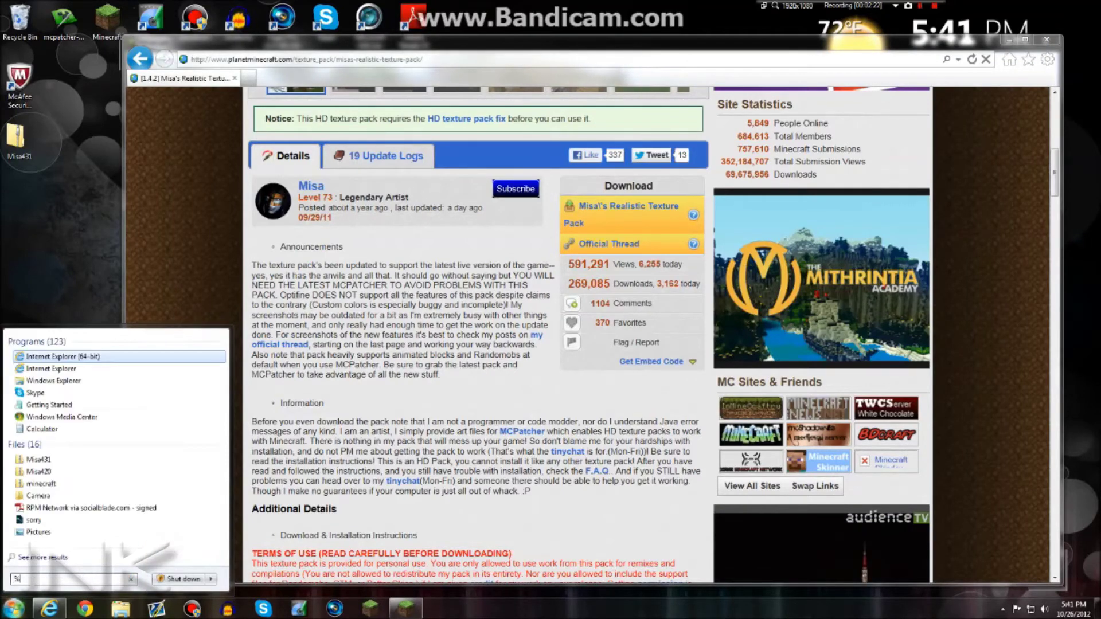
{"action": "type", "text": "appdata"}
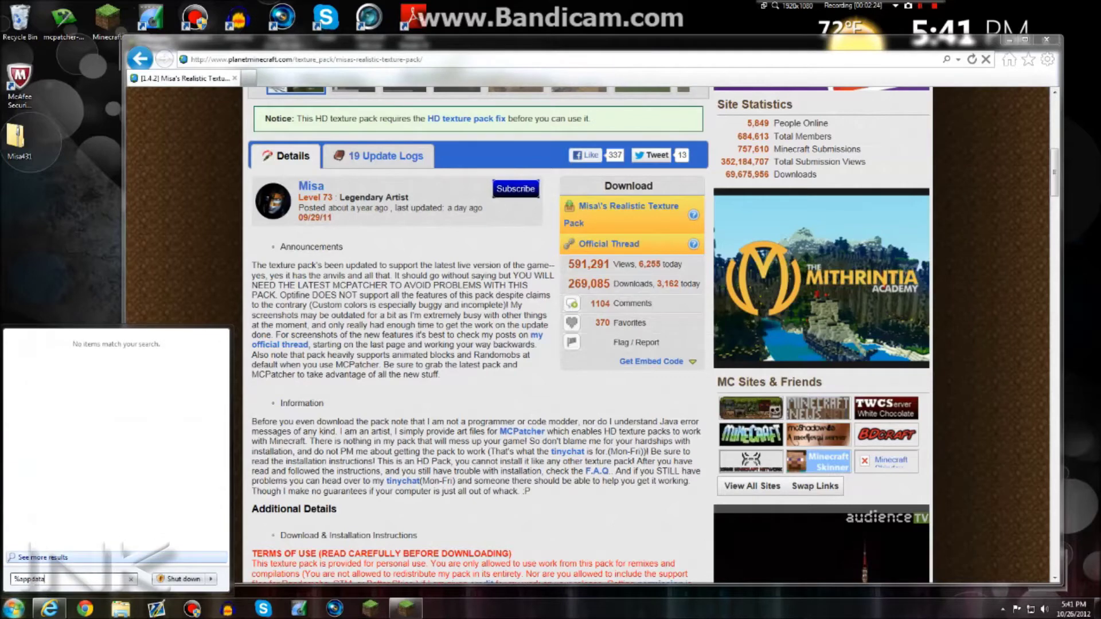
{"action": "type", "text": "pp stra%"}
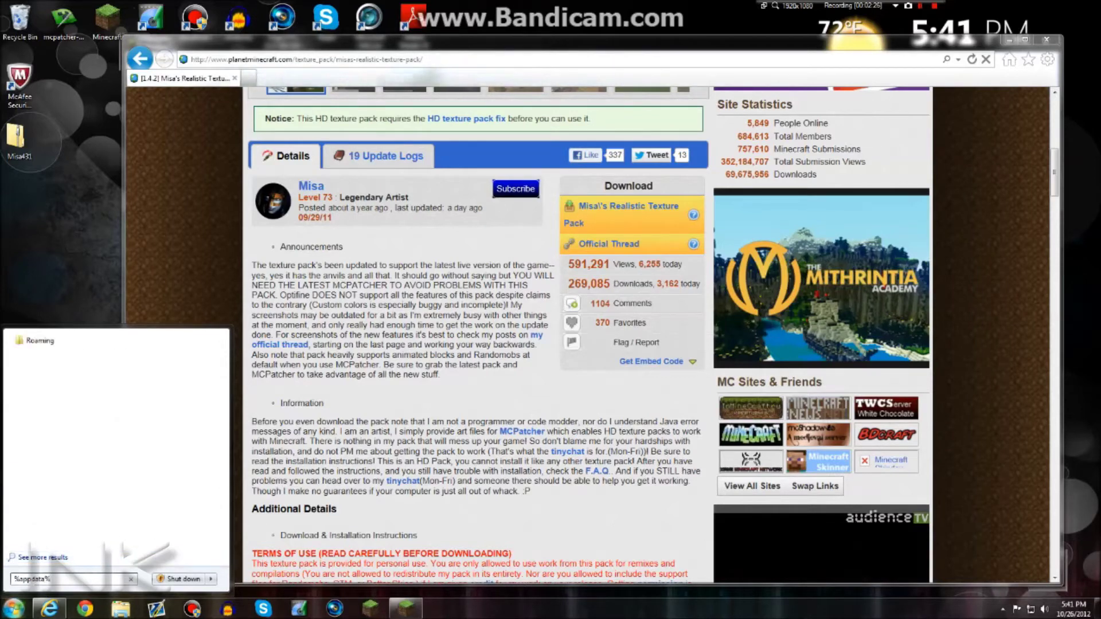
Open the %appdata% Roaming folder and move its window toward the screen centre
{"action": "key", "text": "Return"}
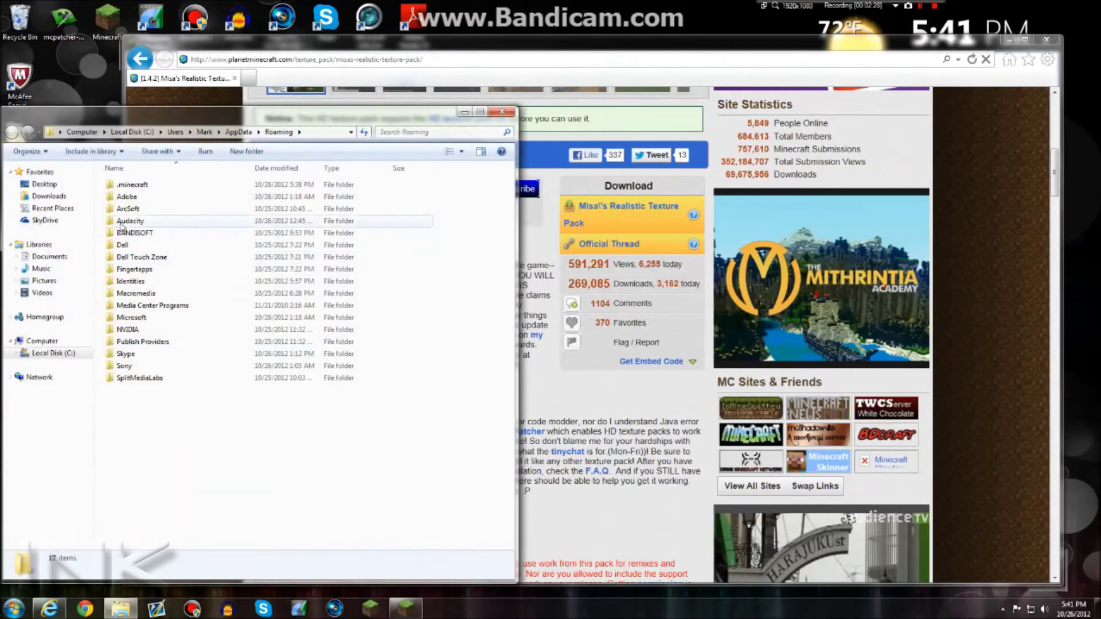
{"action": "left_click_drag", "start_coordinate": [155, 123], "coordinate": [339, 101]}
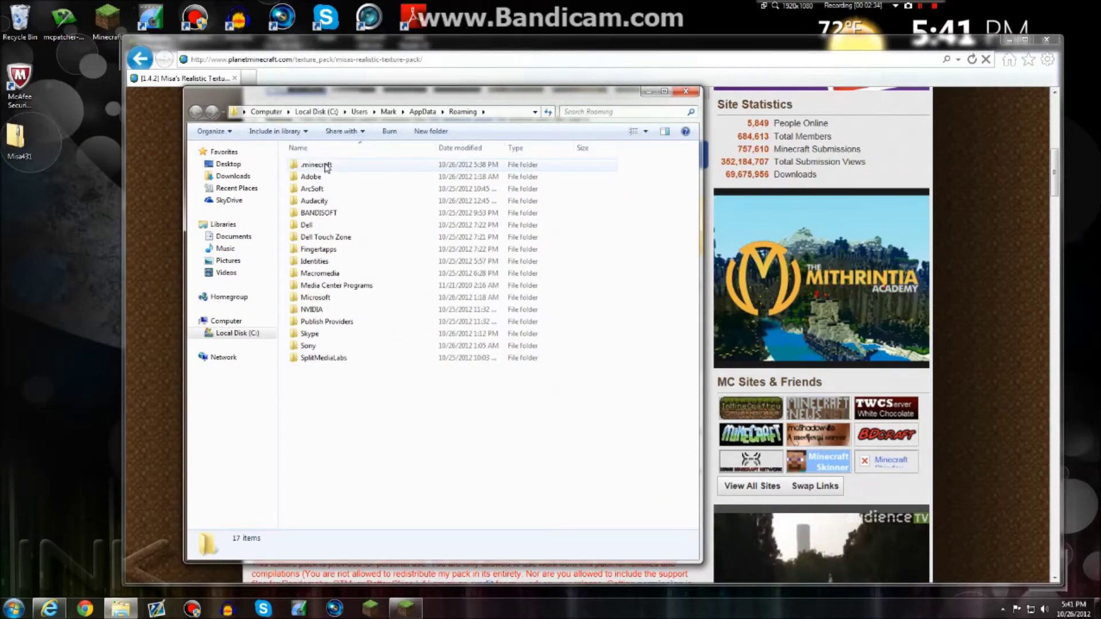
Drop Misa431 from the desktop into .minecraft's texturepacks folder, then close Explorer and the webpage
{"action": "double_click", "coordinate": [326, 166]}
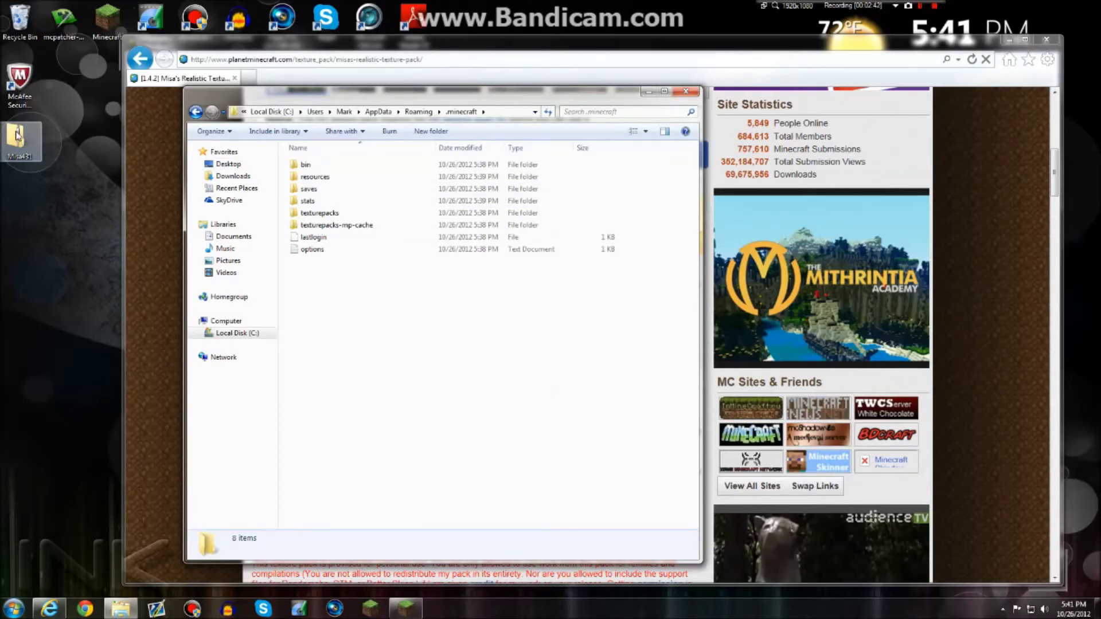
{"action": "mouse_move", "coordinate": [19, 138]}
{"action": "left_mouse_down"}
{"action": "mouse_move", "coordinate": [531, 391]}
{"action": "mouse_move", "coordinate": [475, 374]}
{"action": "left_mouse_up"}
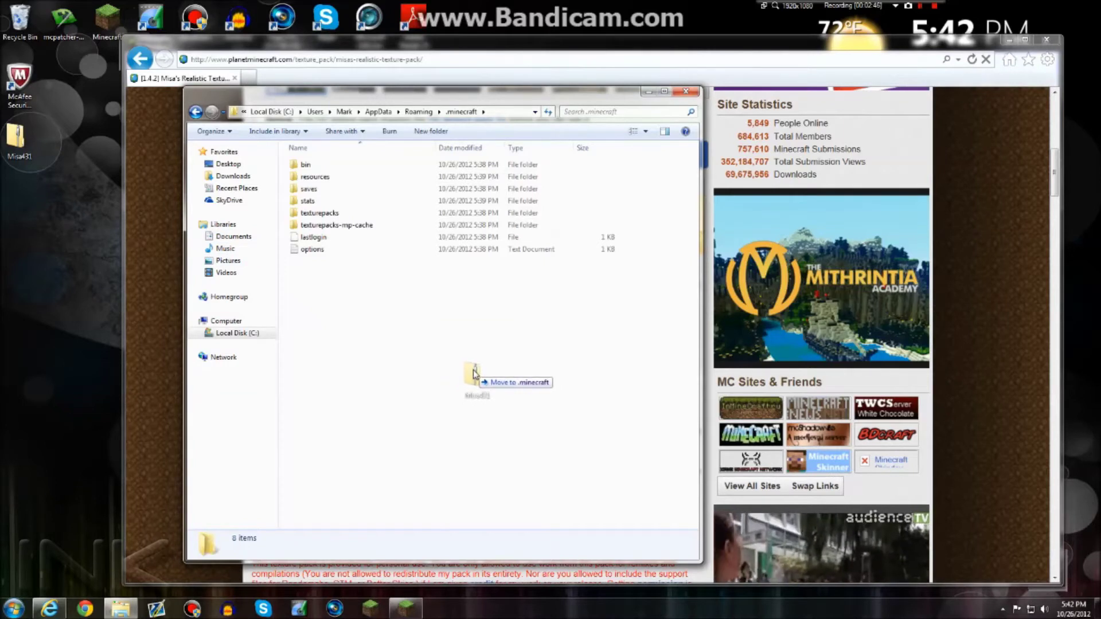
{"action": "left_click_drag", "start_coordinate": [475, 374], "coordinate": [338, 214]}
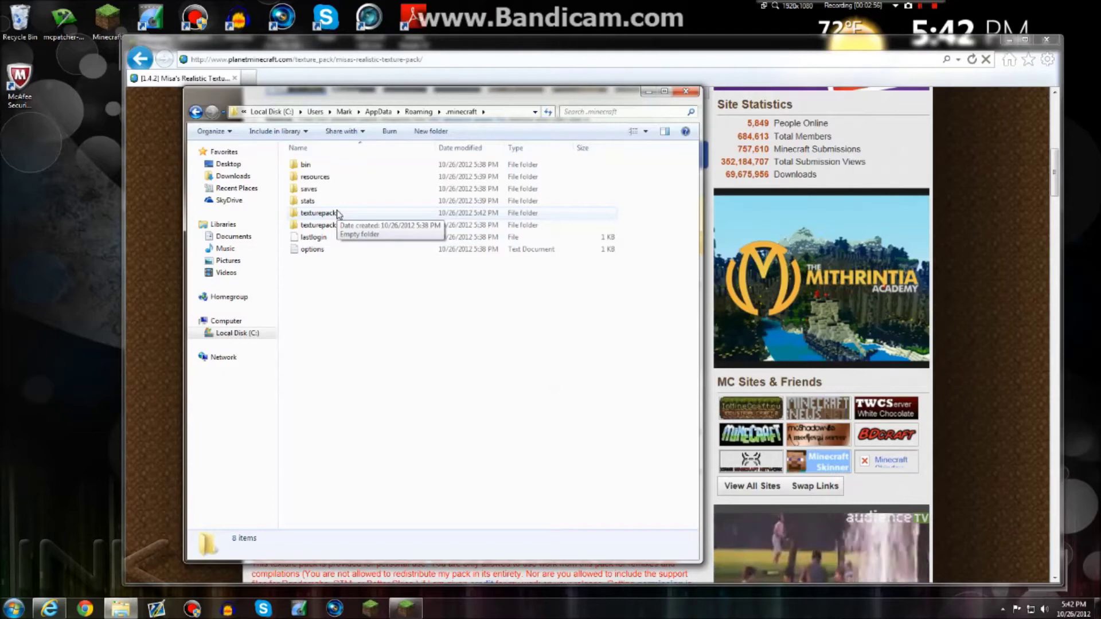
{"action": "left_click", "coordinate": [688, 92]}
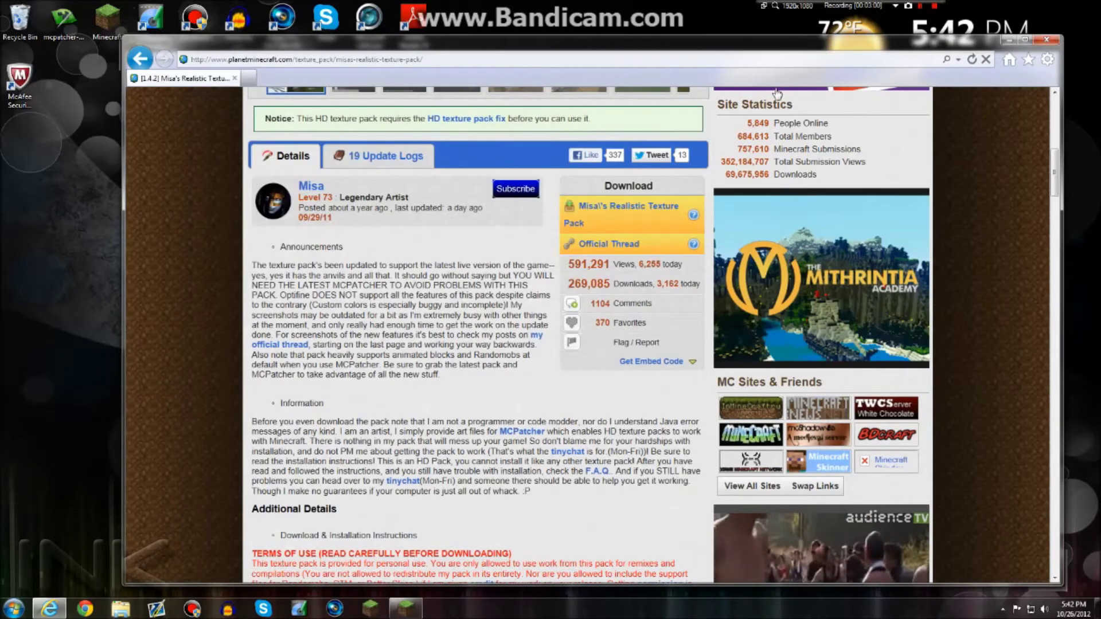
{"action": "left_click", "coordinate": [1047, 43]}
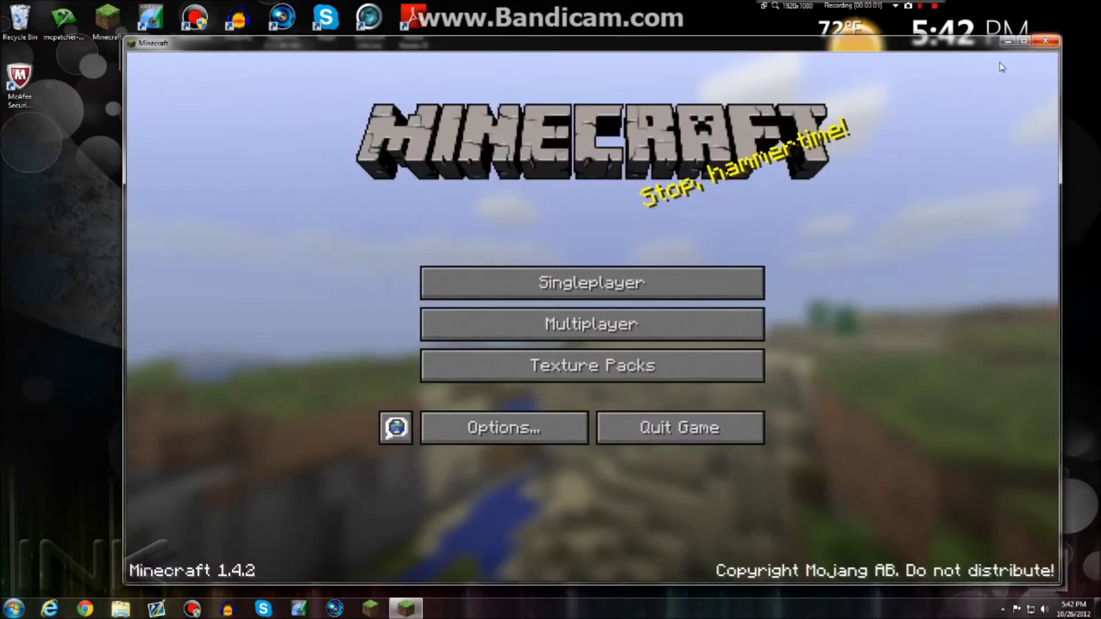
Close Minecraft and launch mcpatcher-2.4.3_02.exe from the desktop
{"action": "left_click", "coordinate": [1048, 43]}
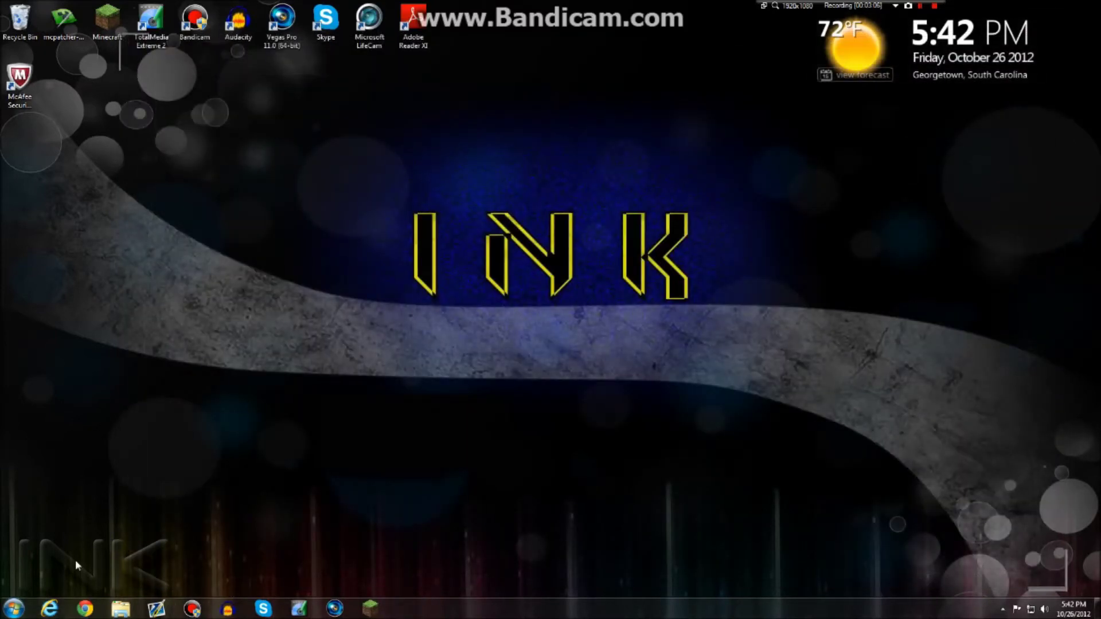
{"action": "left_click", "coordinate": [65, 21]}
{"action": "double_click", "coordinate": [64, 17]}
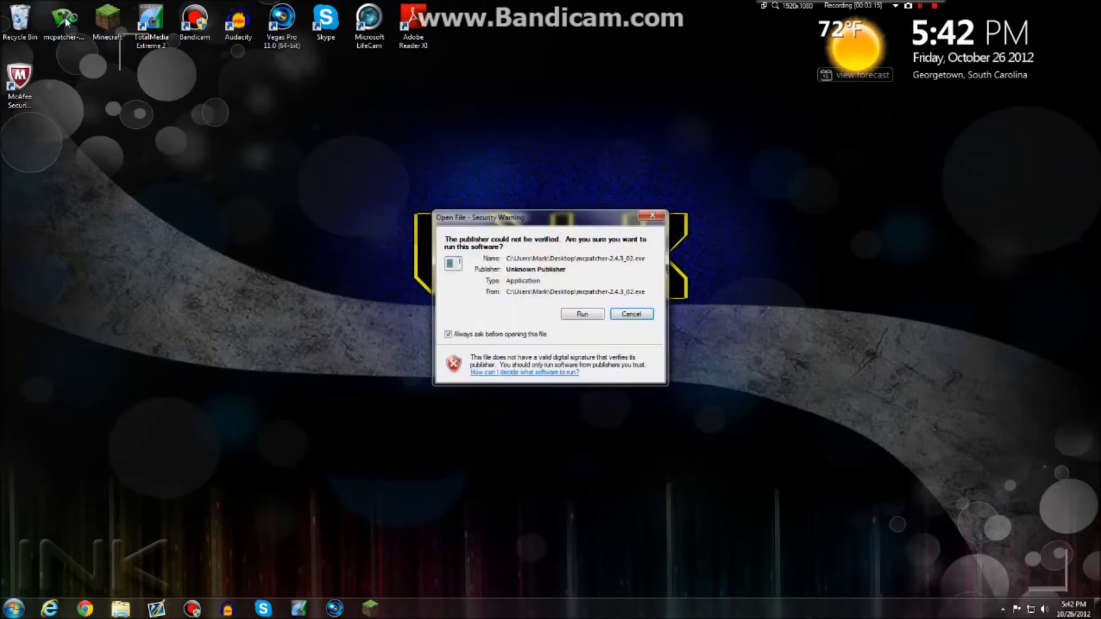
Allow the unverified patcher, enable Better Grass, patch minecraft-1.4.2.jar, and close MCPatcher
{"action": "left_click", "coordinate": [582, 314]}
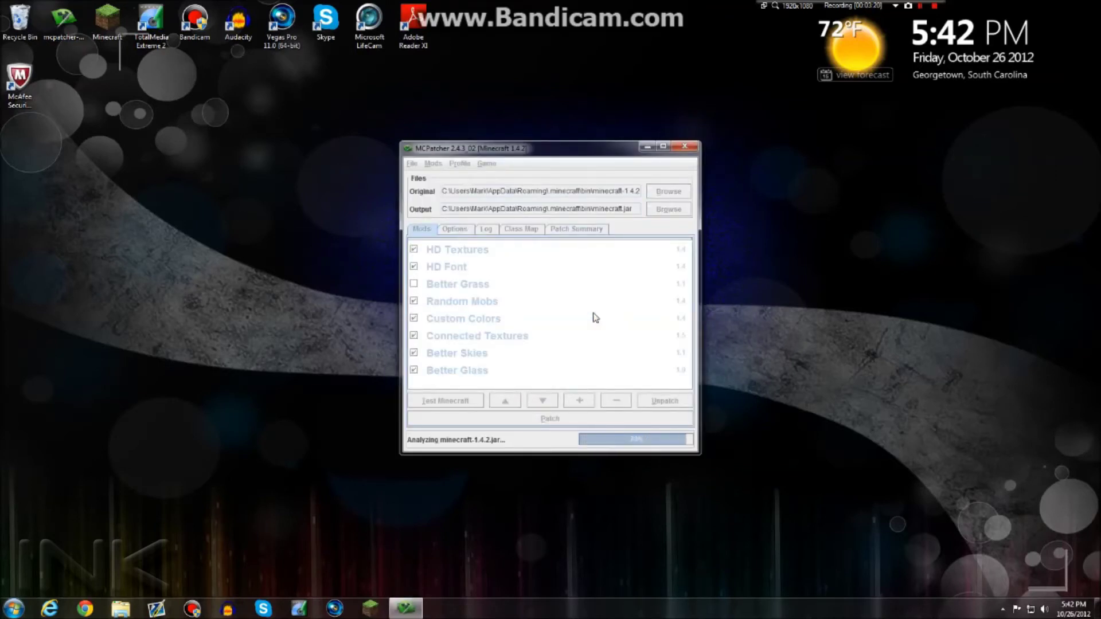
{"action": "left_click", "coordinate": [414, 284]}
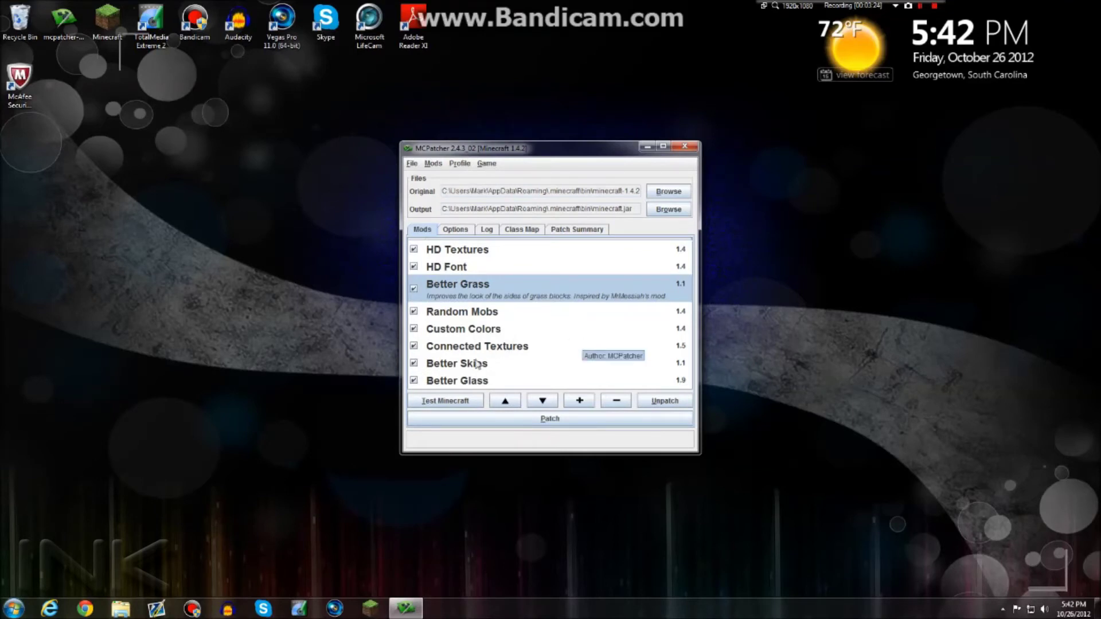
{"action": "left_click", "coordinate": [551, 419]}
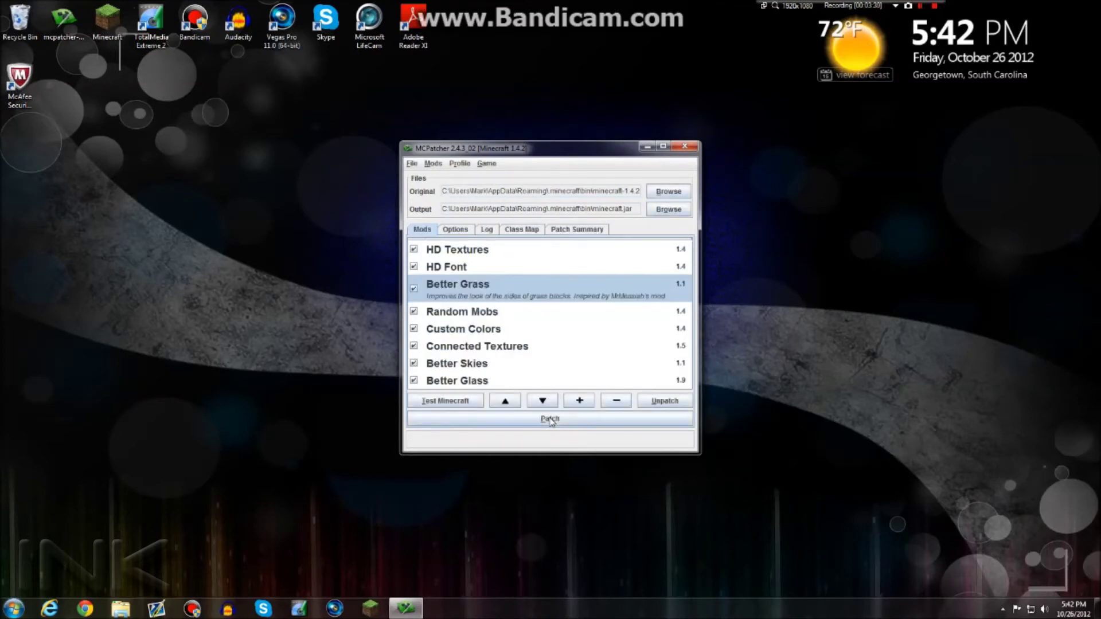
{"action": "left_click", "coordinate": [692, 148]}
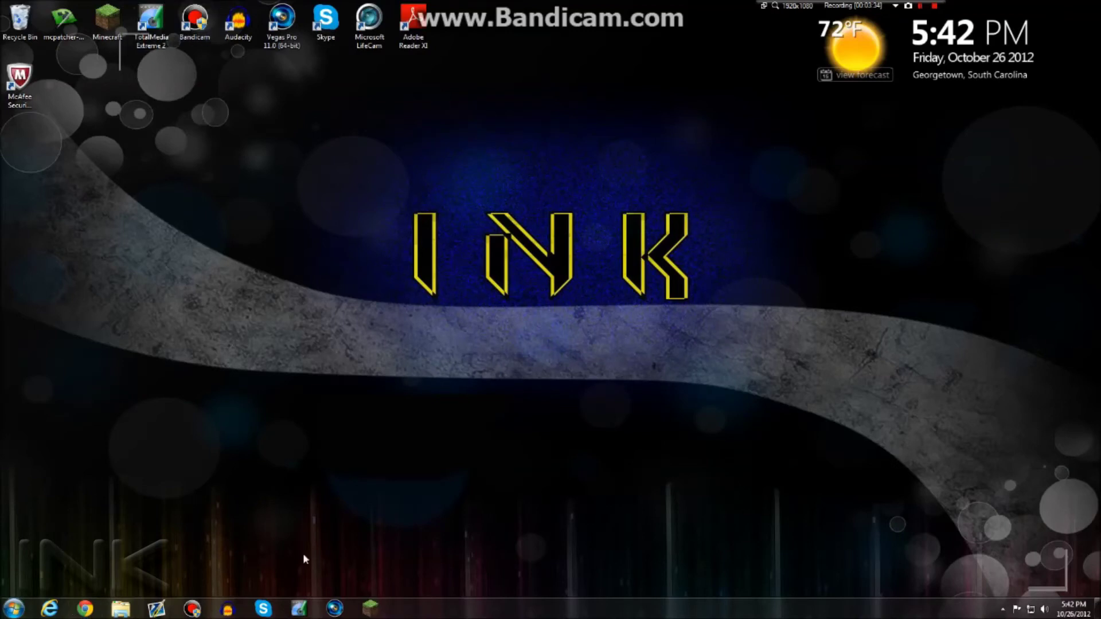
Log in from the Minecraft launcher and drag both corners to enlarge the game window
{"action": "left_click", "coordinate": [375, 611]}
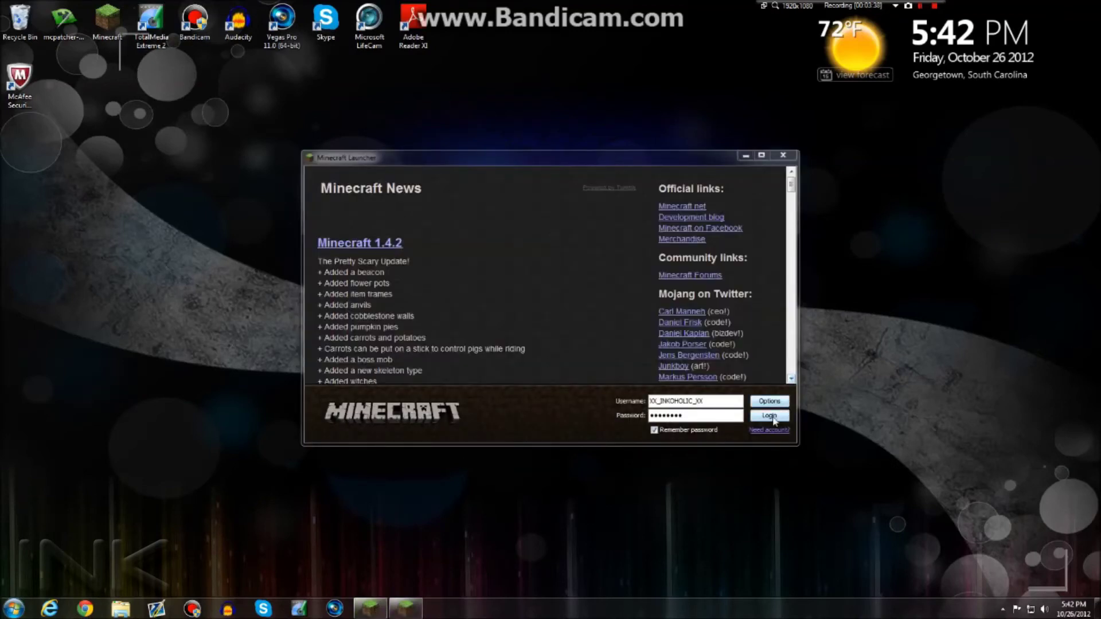
{"action": "left_click", "coordinate": [770, 416]}
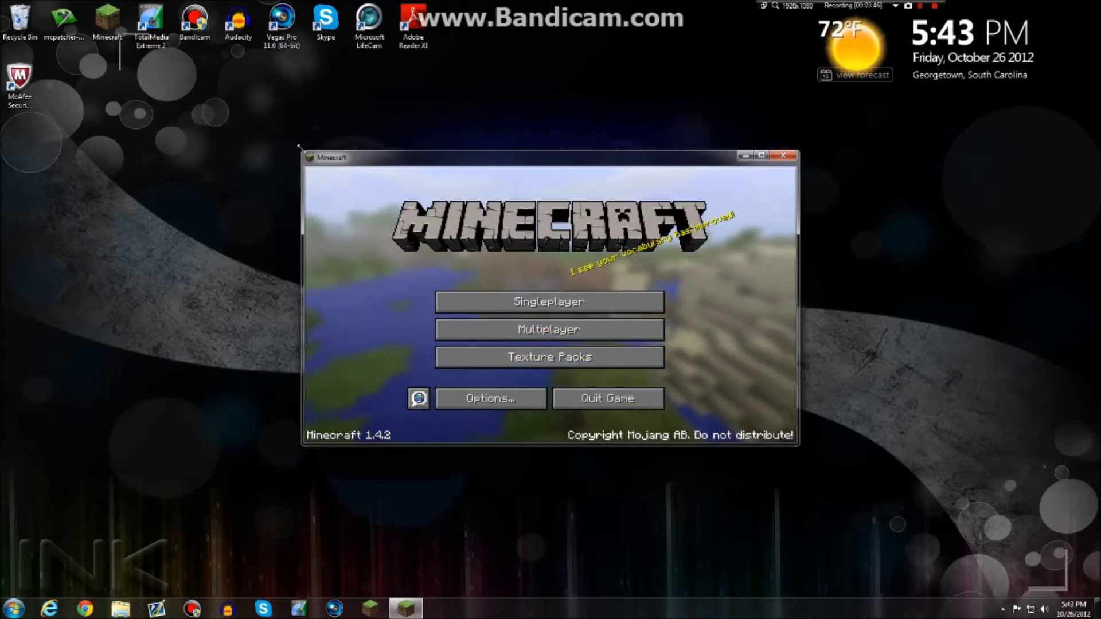
{"action": "left_click_drag", "start_coordinate": [304, 153], "coordinate": [128, 39]}
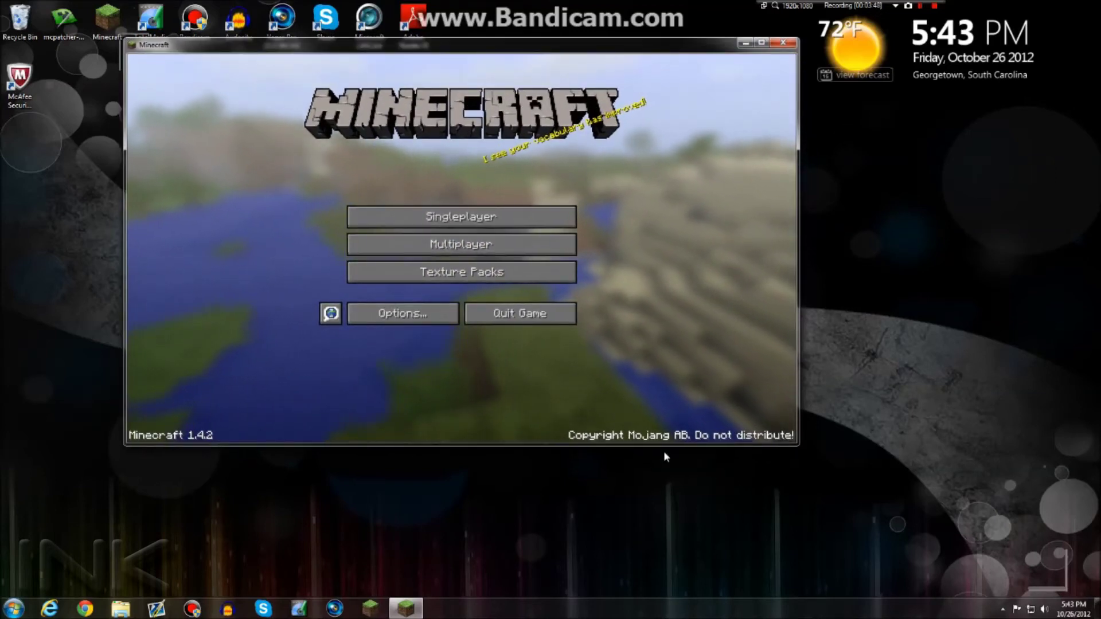
{"action": "left_click_drag", "start_coordinate": [798, 446], "coordinate": [1058, 578]}
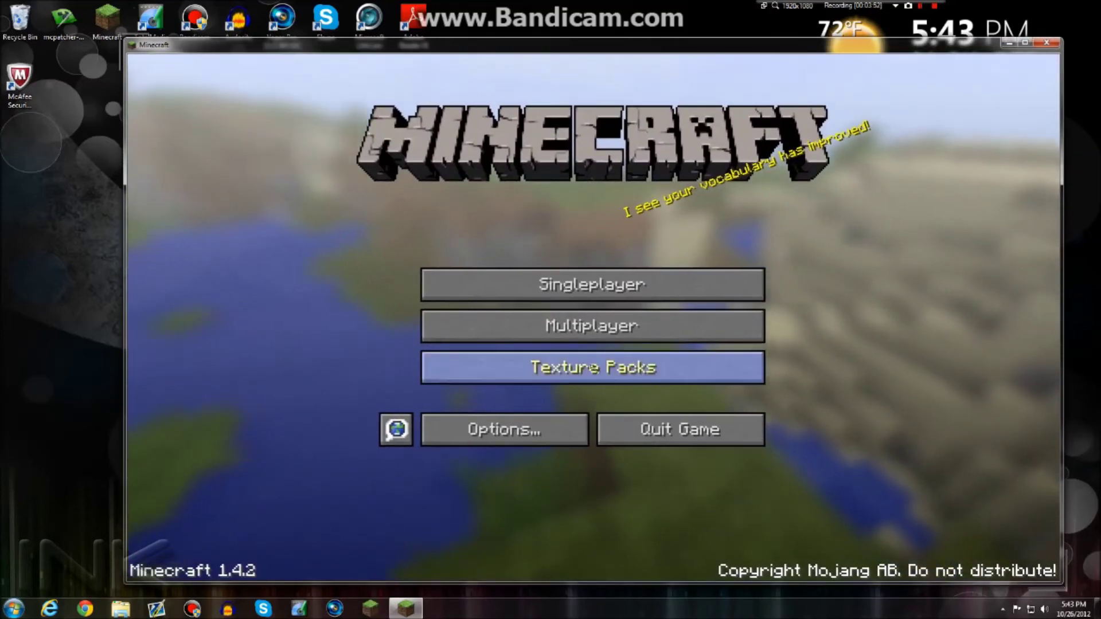
Make Misa431.zip (Misa's 64x64 Realistic Pack) the active texture pack and open the singleplayer world list
{"action": "left_click", "coordinate": [593, 367]}
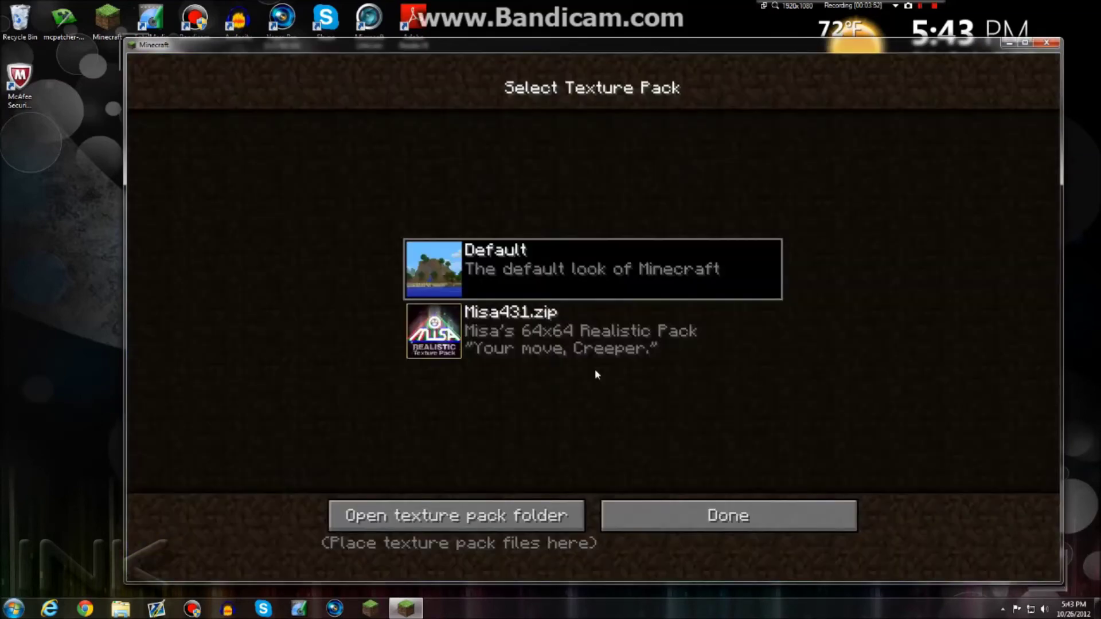
{"action": "left_click", "coordinate": [570, 336]}
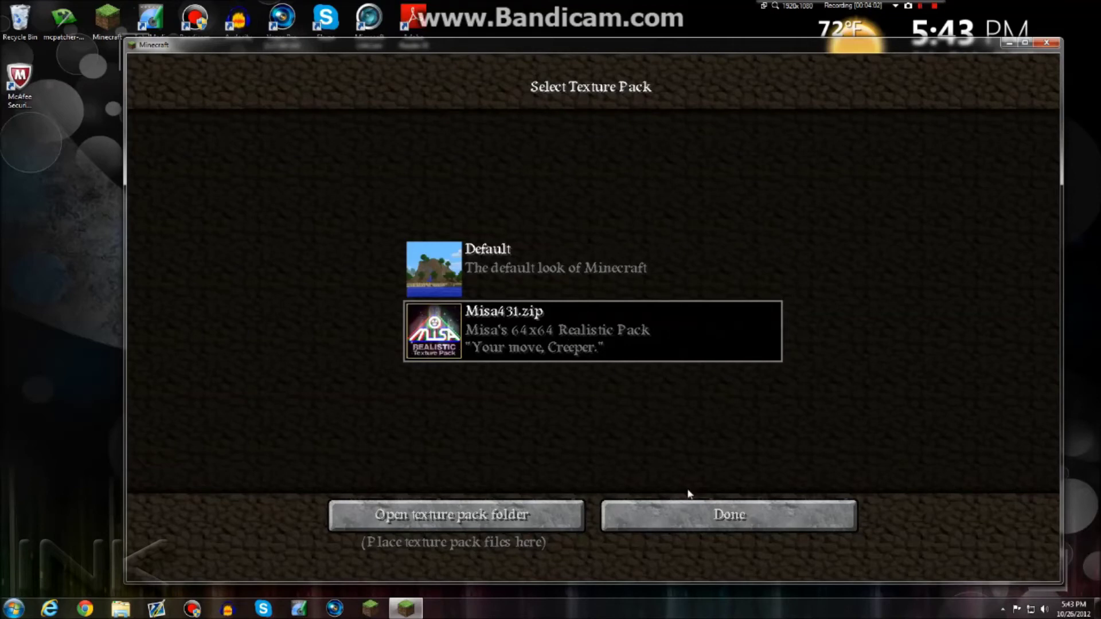
{"action": "left_click", "coordinate": [719, 517]}
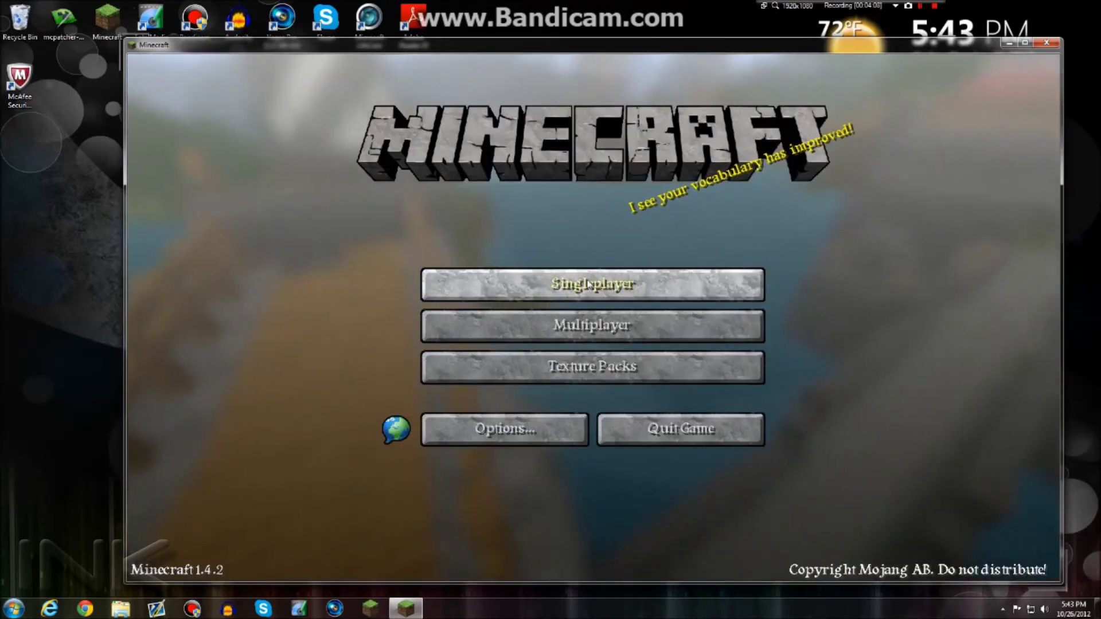
{"action": "left_click", "coordinate": [589, 285]}
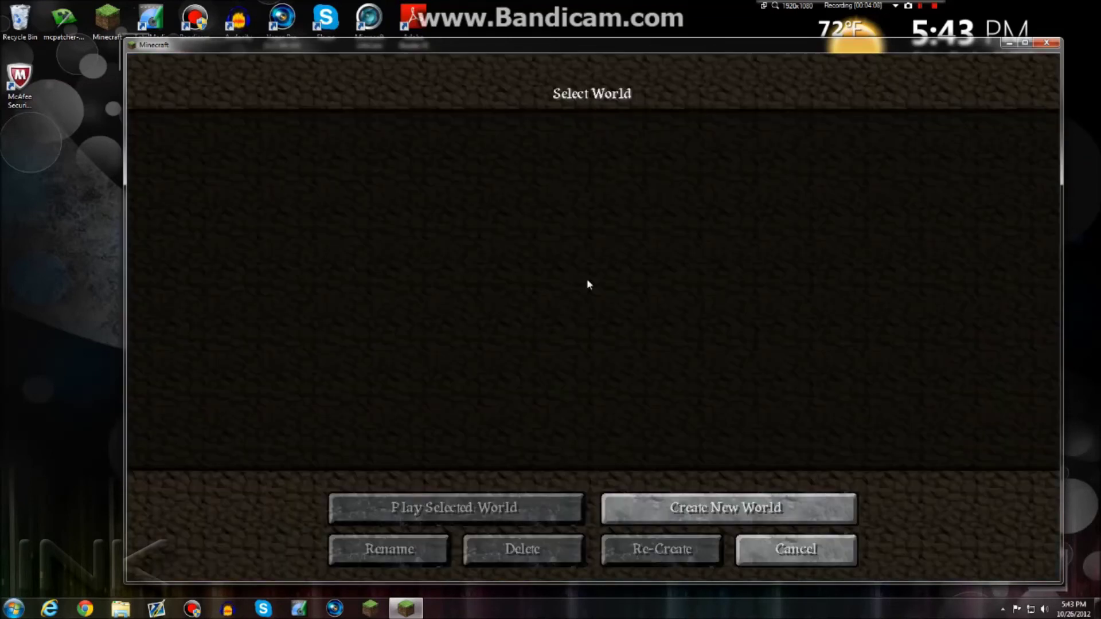
Create and load a survival world named 'New World' with Bonus Chest set to ON
{"action": "left_click", "coordinate": [701, 512]}
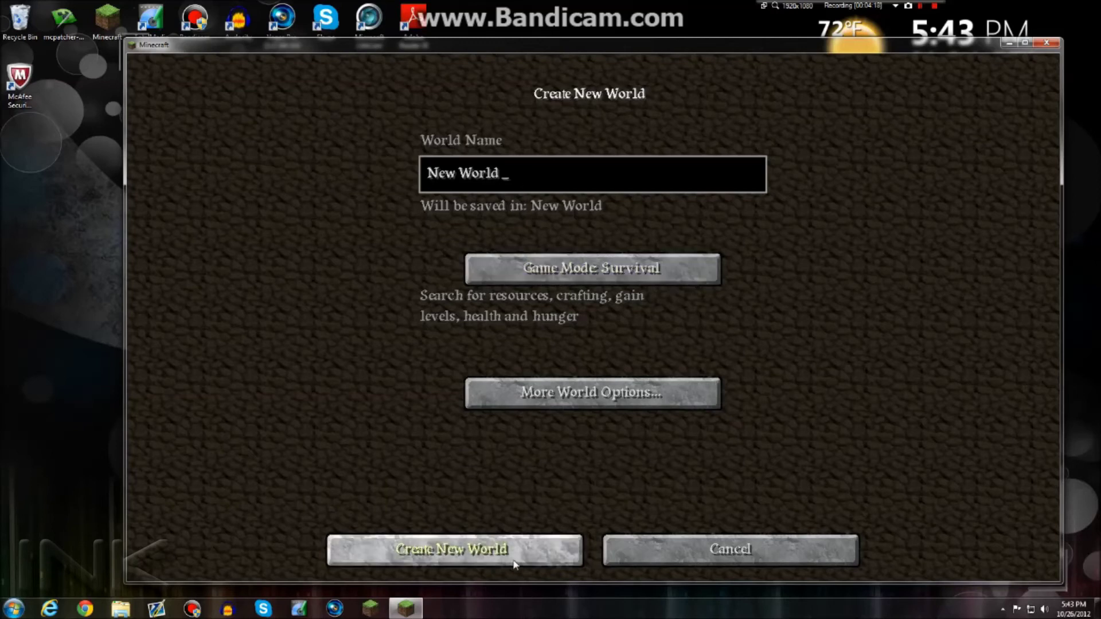
{"action": "left_click", "coordinate": [594, 394]}
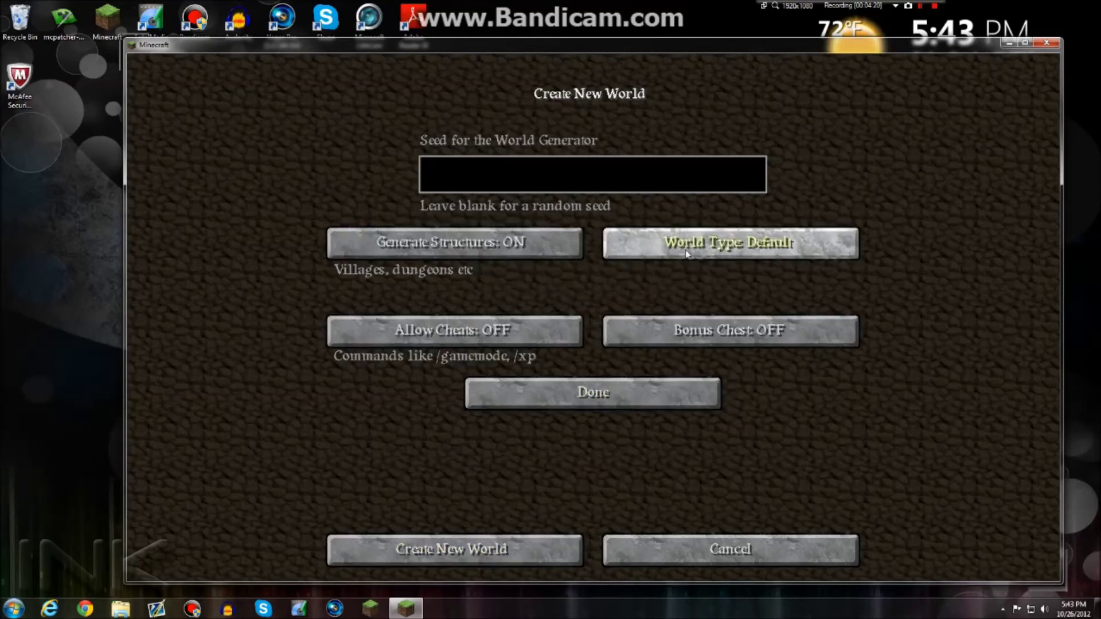
{"action": "left_click", "coordinate": [709, 336]}
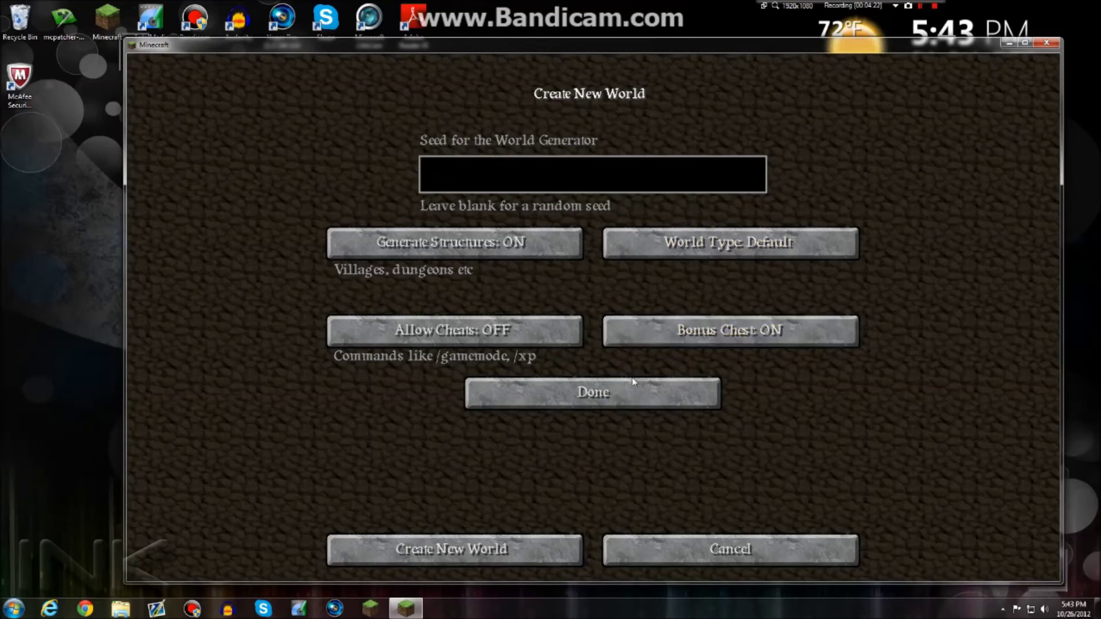
{"action": "left_click", "coordinate": [628, 392]}
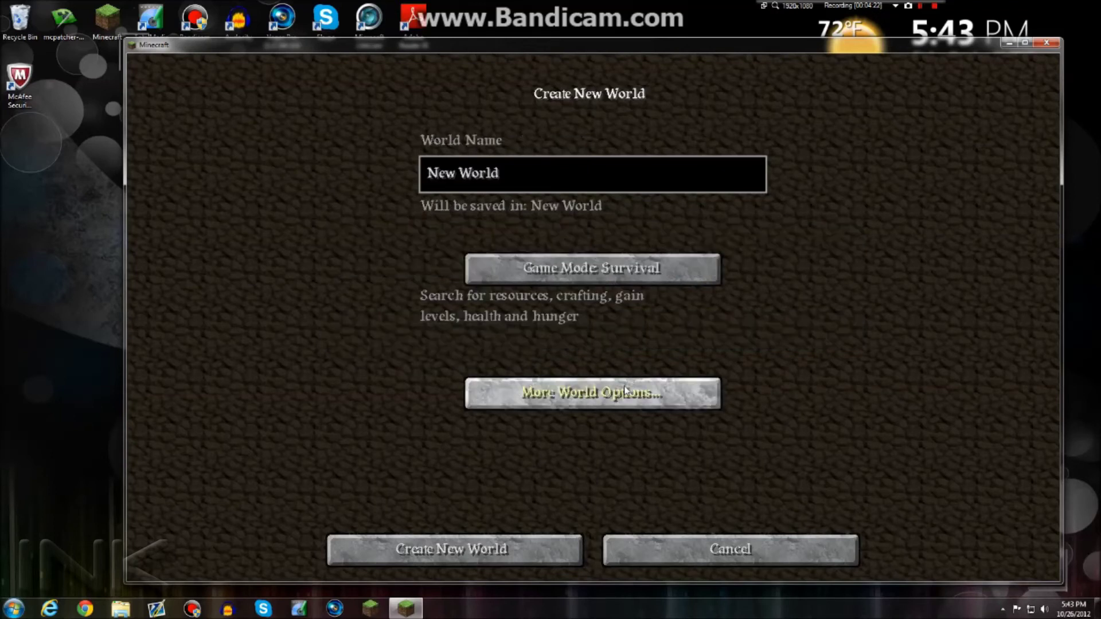
{"action": "left_click", "coordinate": [477, 554]}
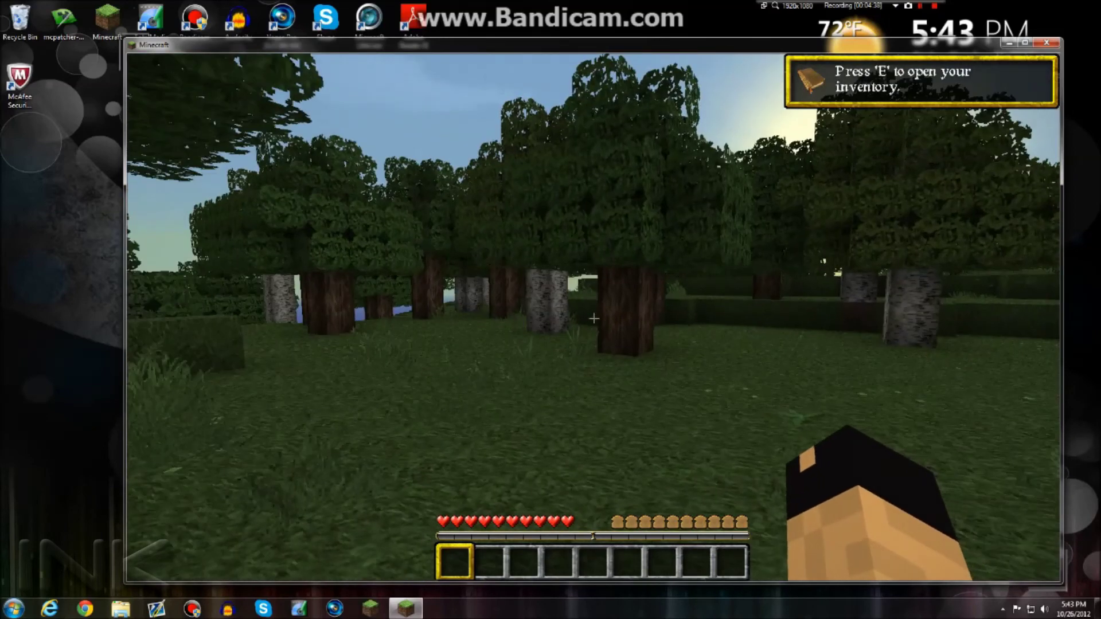
Lower mouse sensitivity to 40% and music volume to 1% in the game options
{"action": "key", "text": "Escape"}
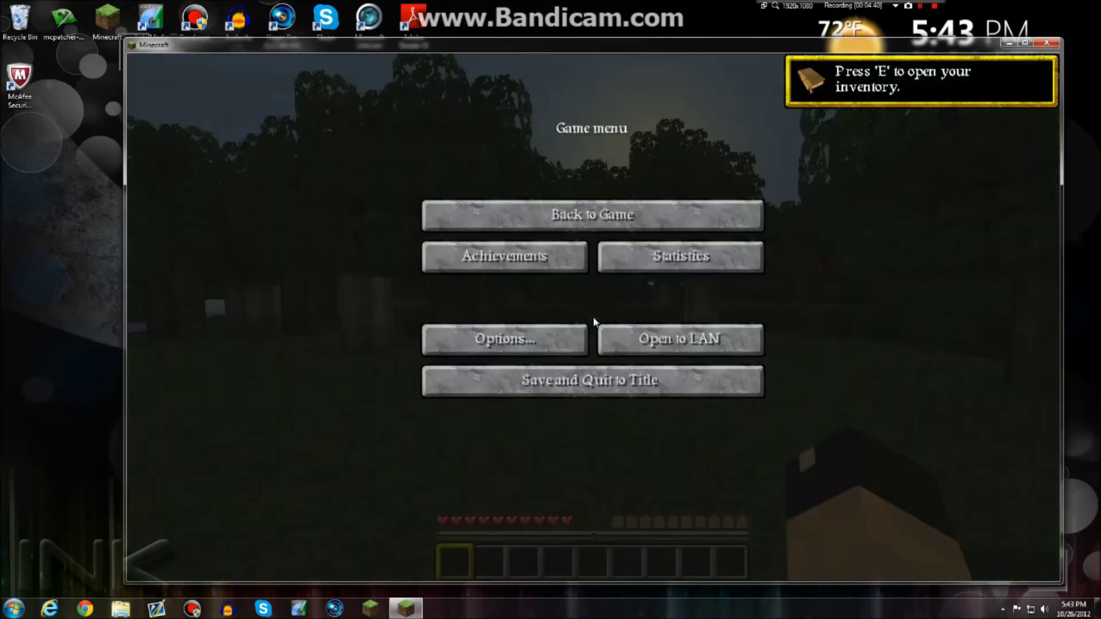
{"action": "left_click", "coordinate": [524, 341]}
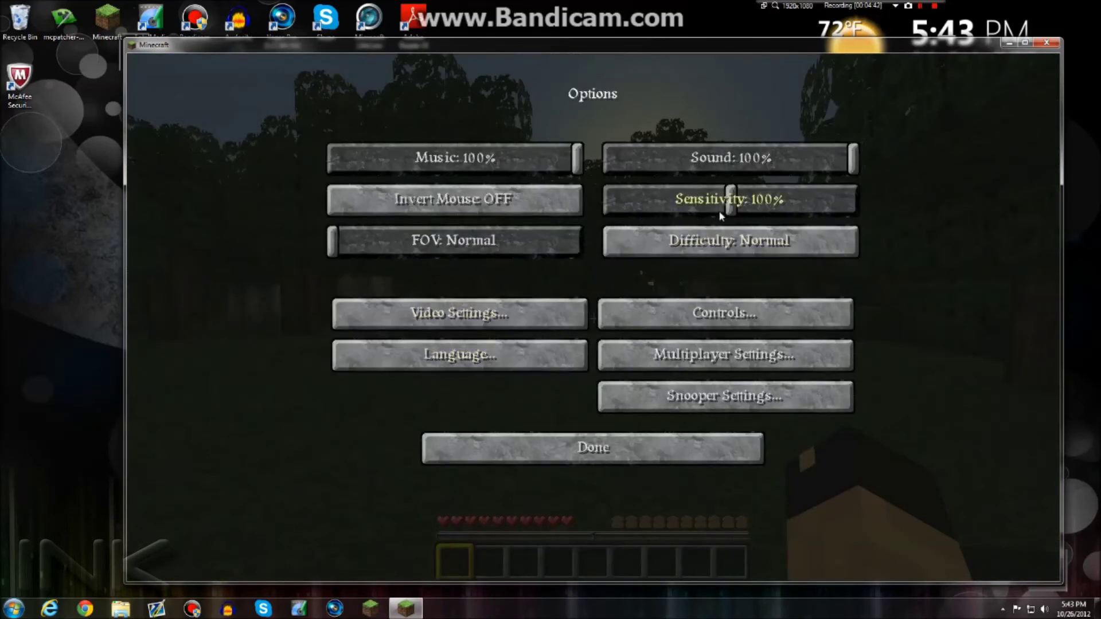
{"action": "left_click_drag", "start_coordinate": [730, 206], "coordinate": [660, 204]}
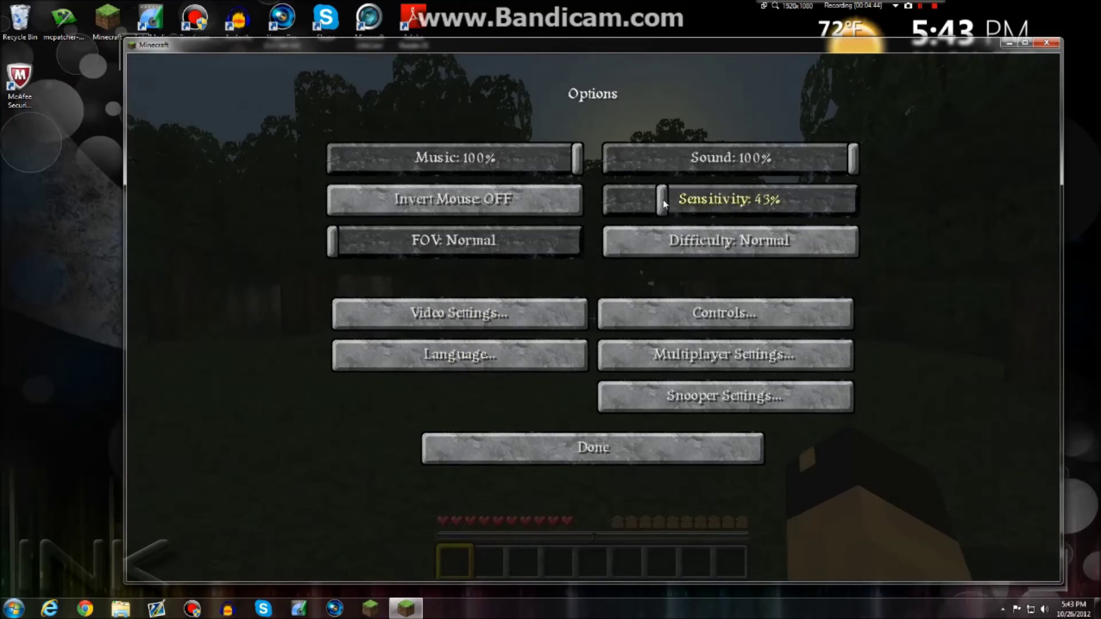
{"action": "left_click_drag", "start_coordinate": [576, 160], "coordinate": [339, 163]}
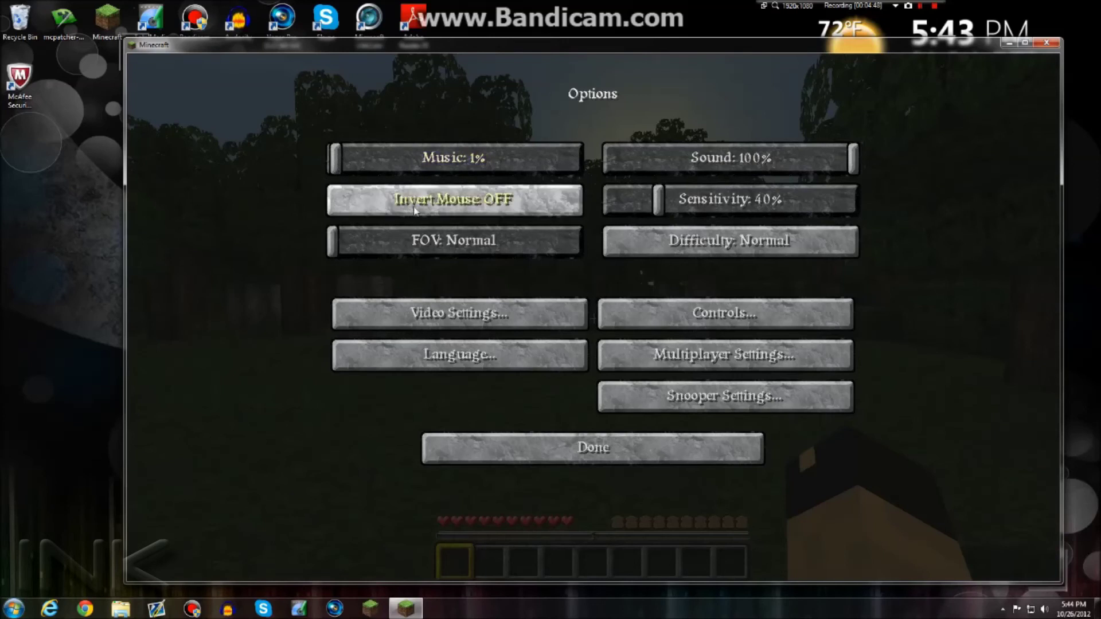
Set clouds OFF, brightness Bright and particles Minimal, then resume the game
{"action": "left_click", "coordinate": [531, 312]}
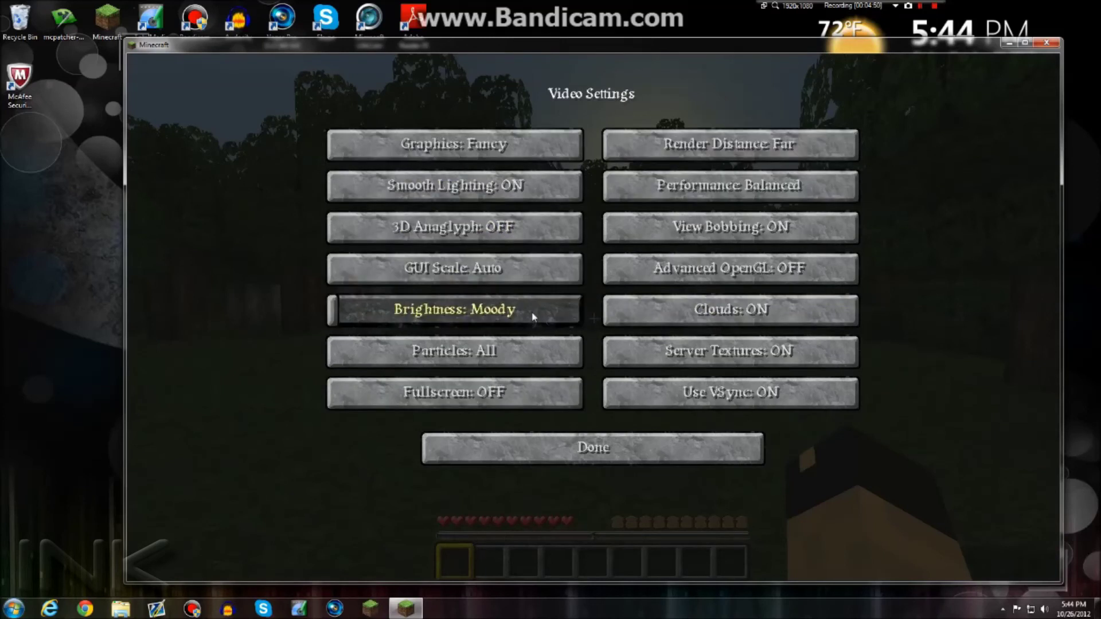
{"action": "left_click", "coordinate": [773, 314]}
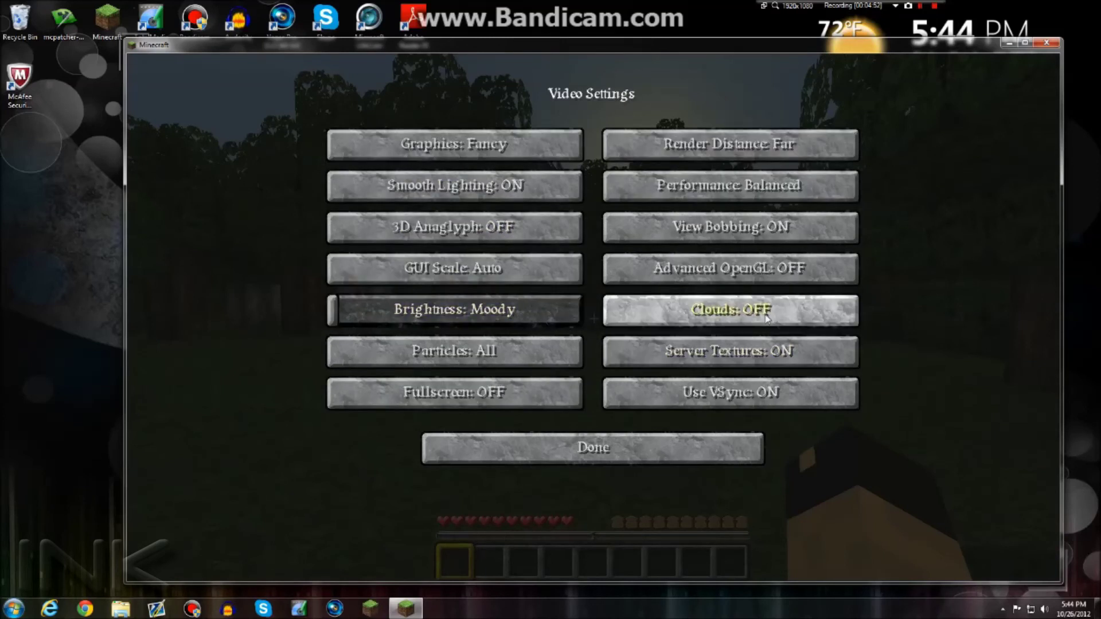
{"action": "left_click_drag", "start_coordinate": [364, 310], "coordinate": [576, 310]}
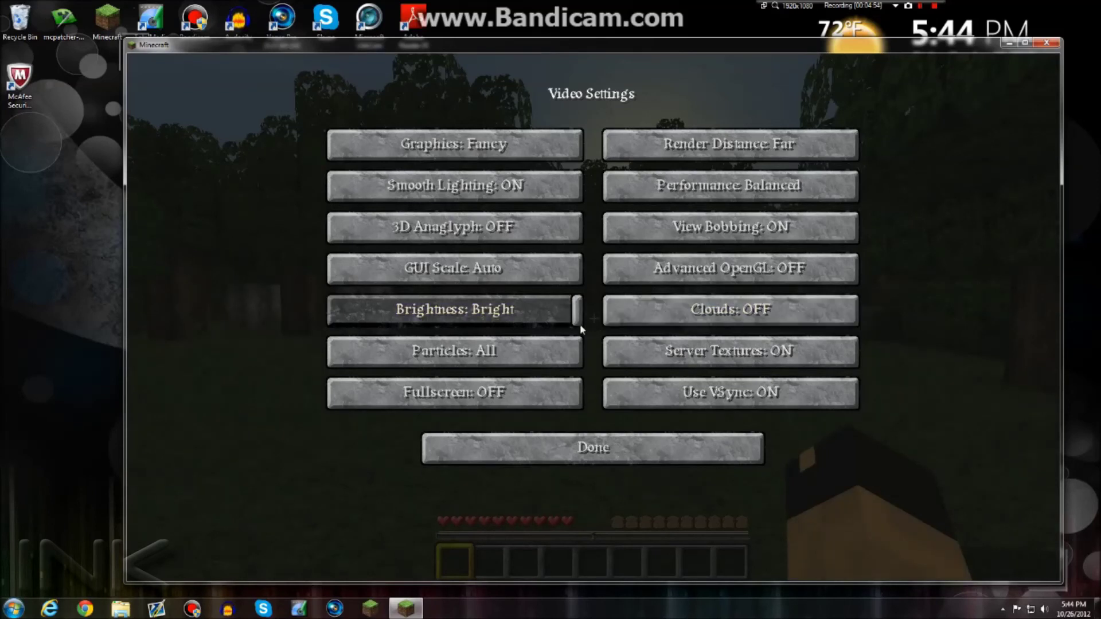
{"action": "left_click", "coordinate": [454, 351]}
{"action": "left_click", "coordinate": [529, 353]}
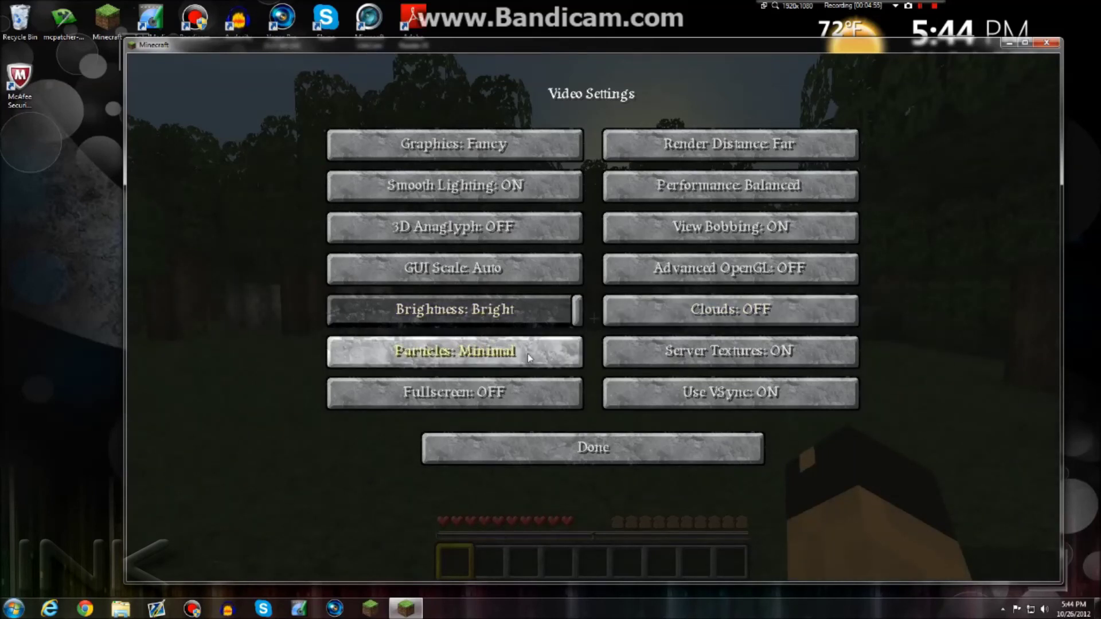
{"action": "left_click", "coordinate": [560, 456]}
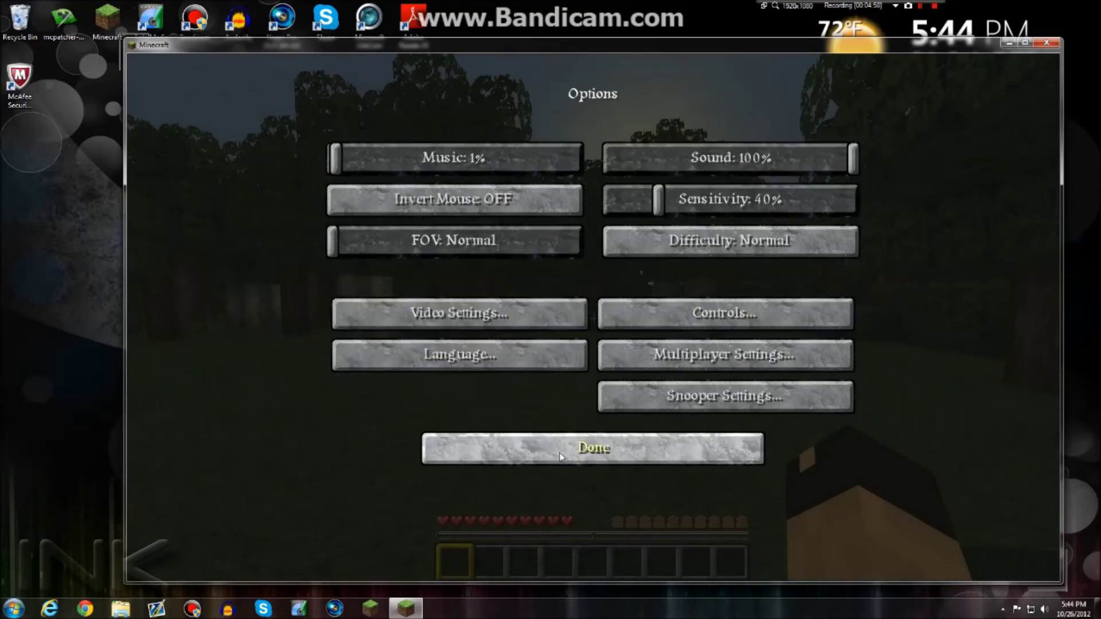
{"action": "left_click", "coordinate": [561, 456]}
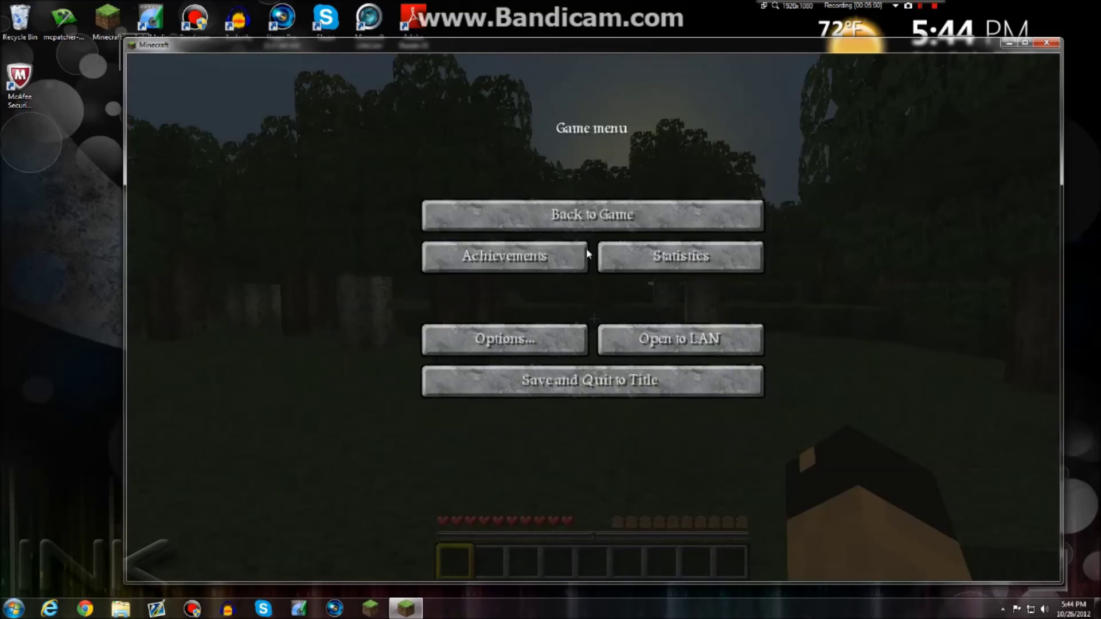
{"action": "left_click", "coordinate": [592, 220]}
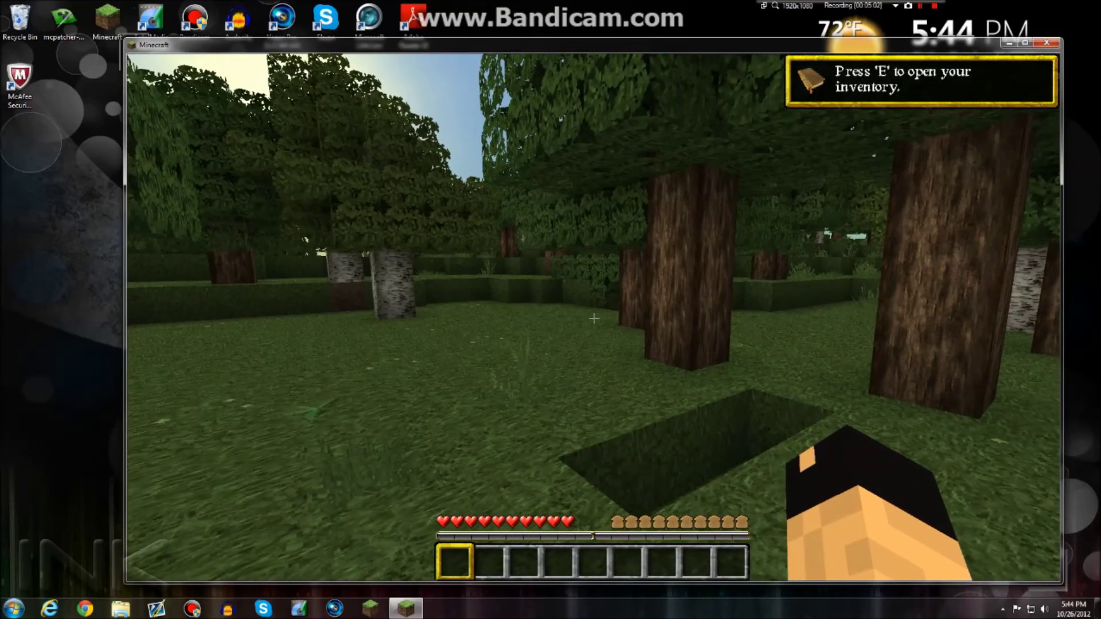
Check the inventory, then open the bonus chest
{"action": "key", "text": "e"}
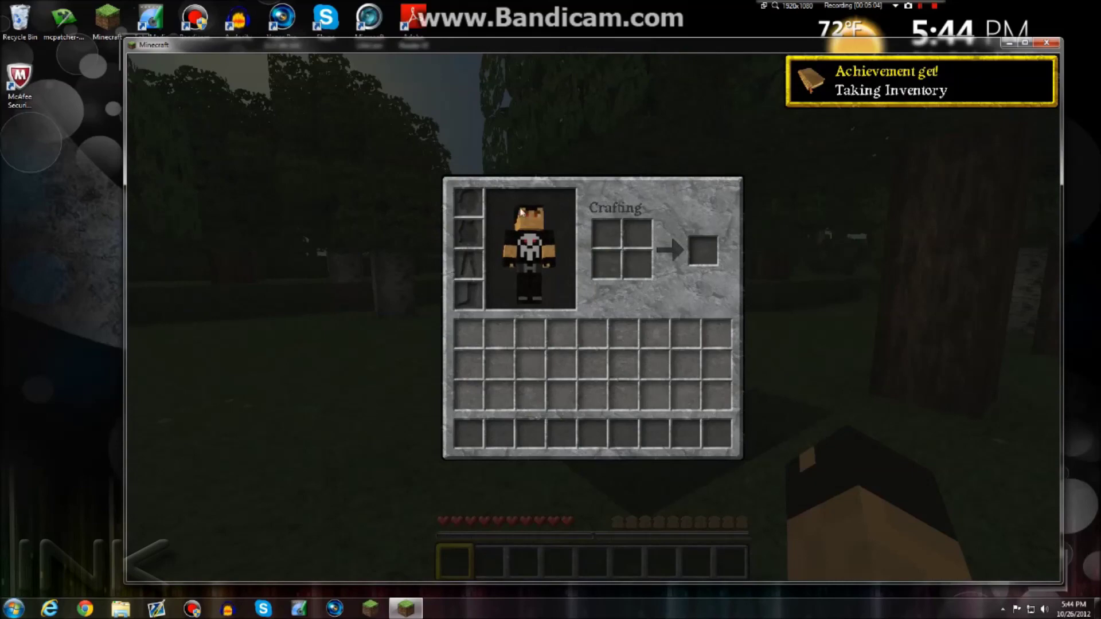
{"action": "key", "text": "Escape"}
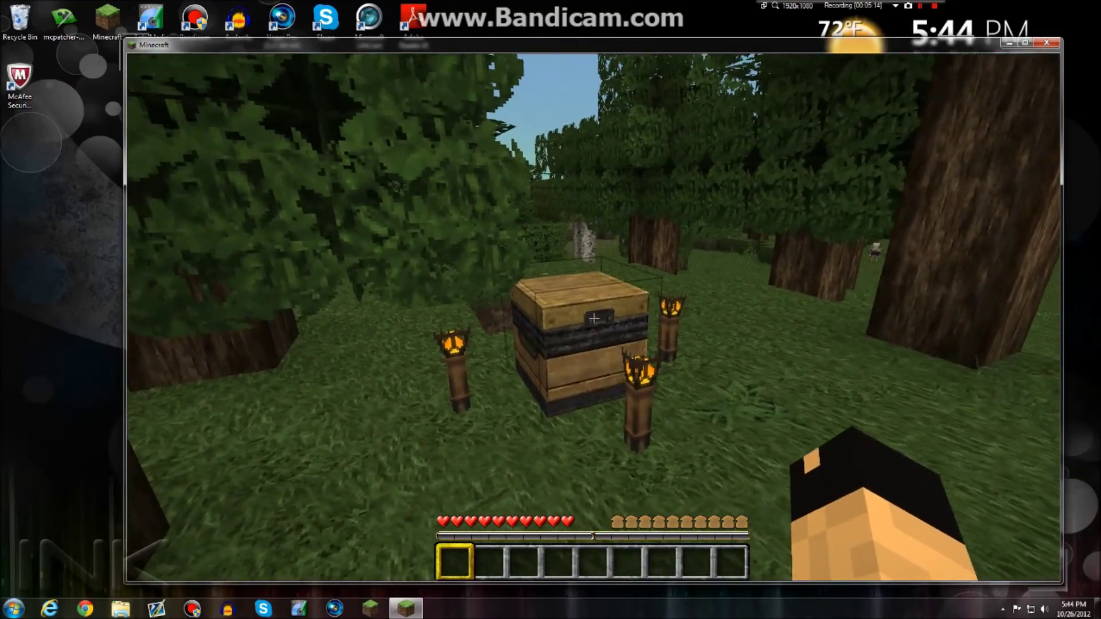
{"action": "right_click", "coordinate": [594, 319]}
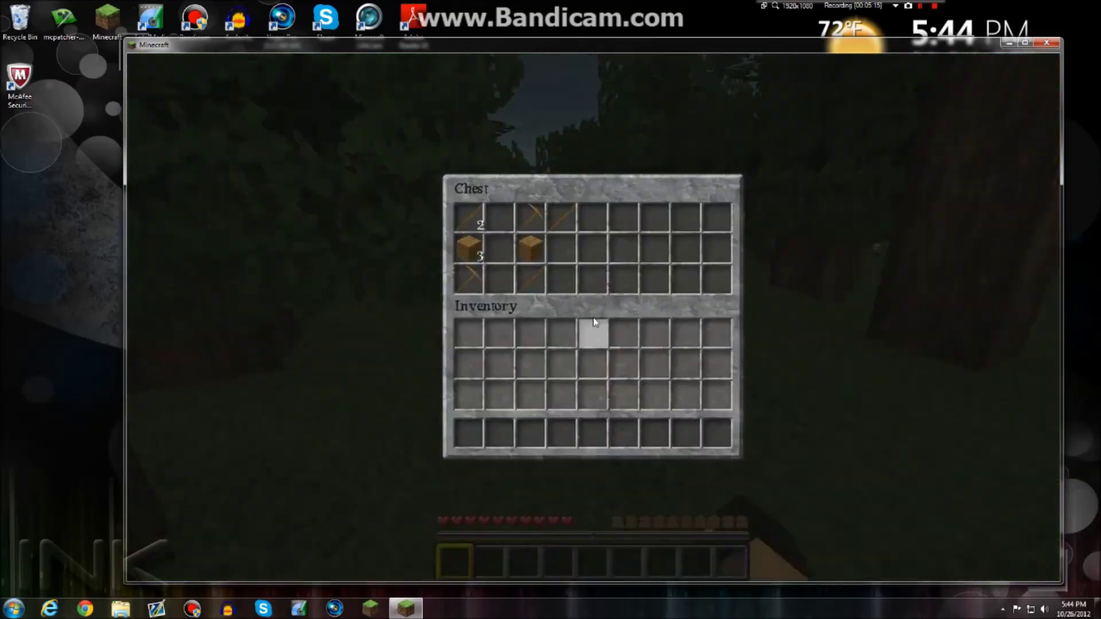
Take the chest's wooden pickaxes, sticks and oak planks into the hotbar, then walk toward an oak tree
{"action": "left_click", "coordinate": [476, 213], "text": "shift"}
{"action": "left_click", "coordinate": [472, 249], "text": "shift"}
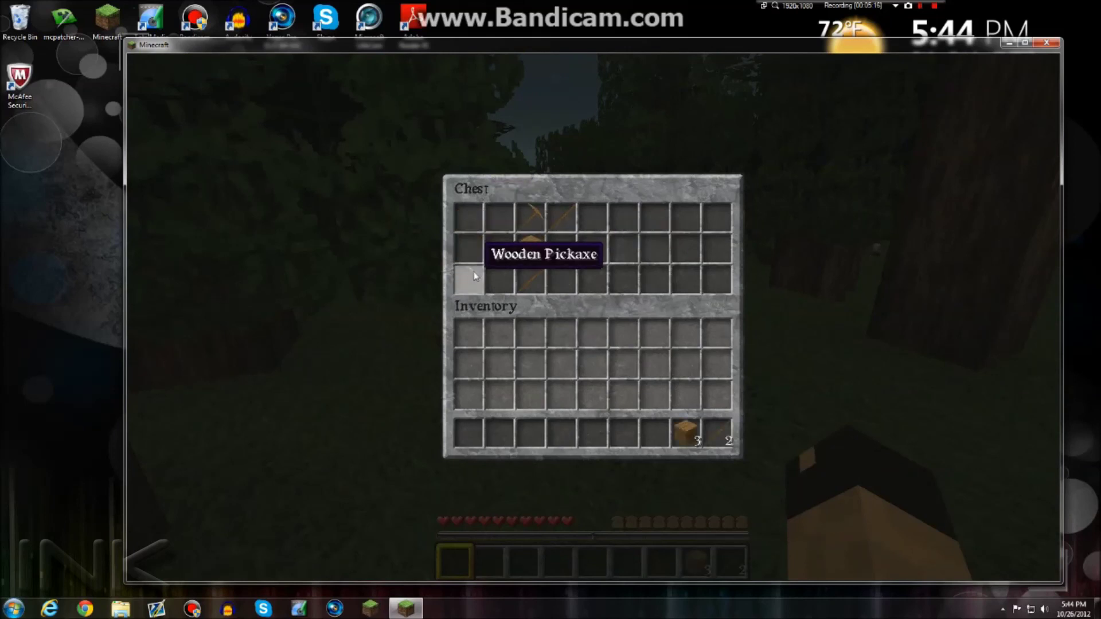
{"action": "left_click", "coordinate": [472, 278], "text": "shift"}
{"action": "left_click", "coordinate": [531, 280], "text": "shift"}
{"action": "left_click", "coordinate": [530, 249], "text": "shift"}
{"action": "left_click", "coordinate": [530, 216], "text": "shift"}
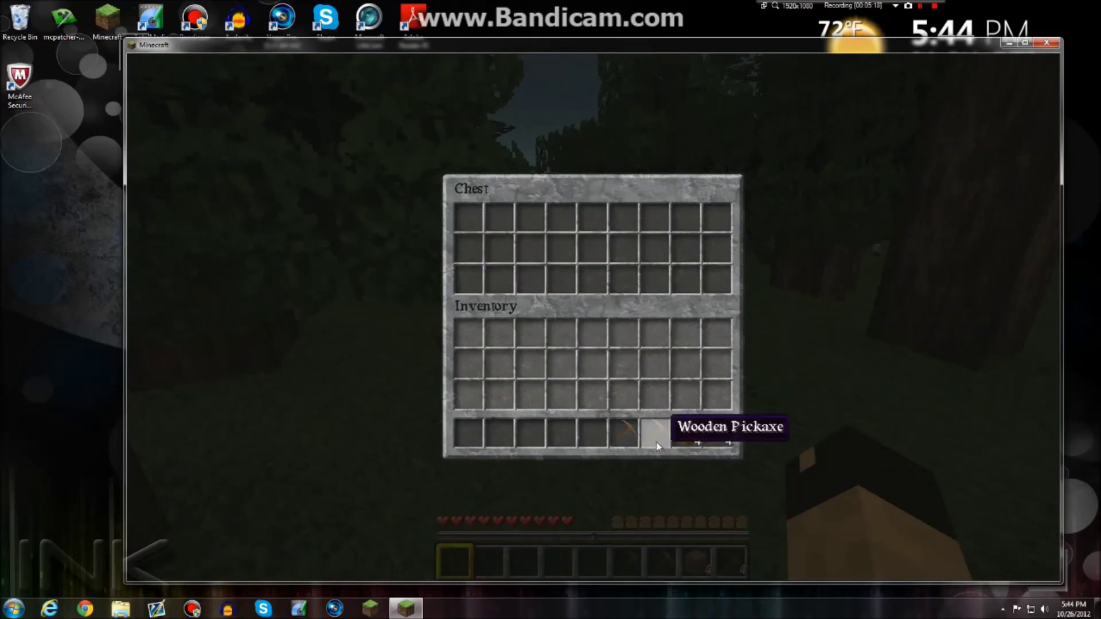
{"action": "left_click", "coordinate": [624, 434]}
{"action": "key", "text": "Escape"}
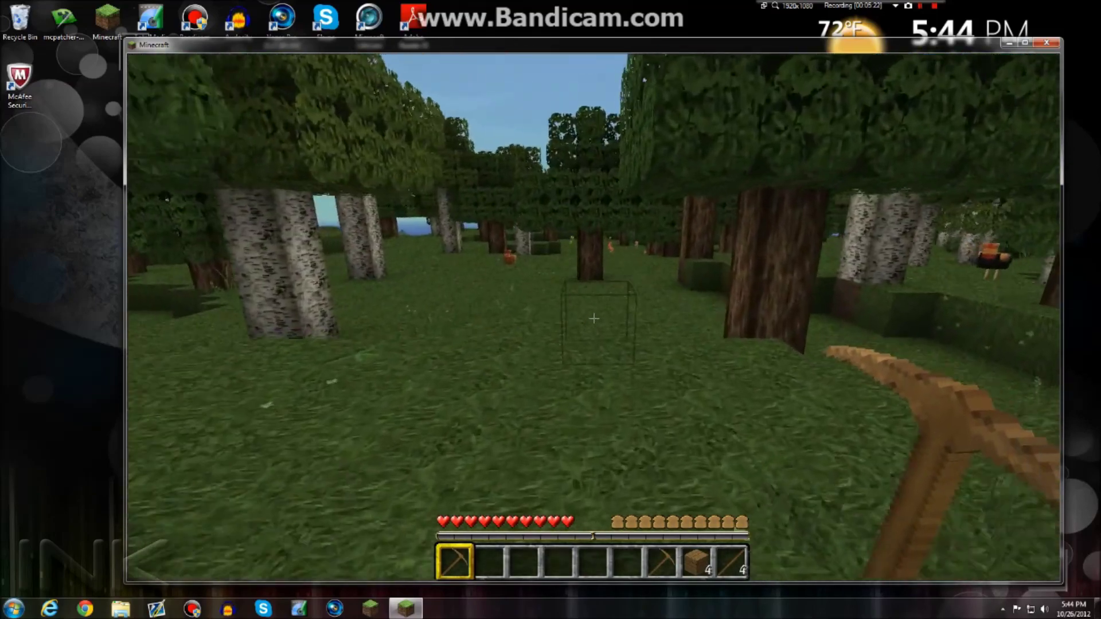
{"action": "scroll", "coordinate": [593, 320], "scroll_direction": "down", "scroll_amount": 1}
{"action": "key", "text": "w"}
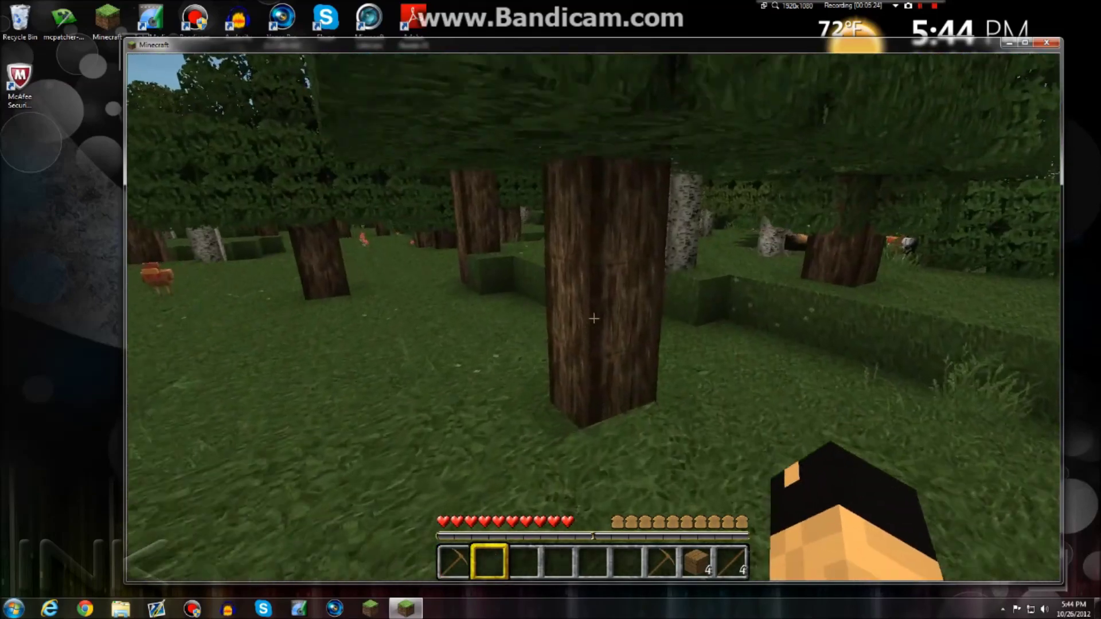